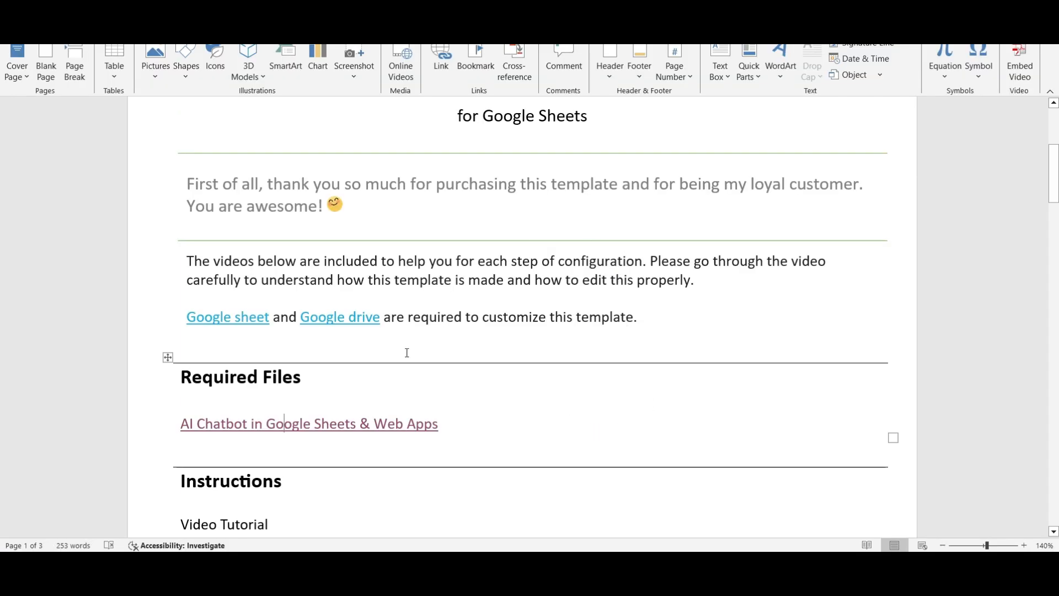
- Open the "AI Chatbot in Google Sheets & Web Apps" link from the required files and make a copy of the AI Chatbot spreadsheet
{"action": "left_click", "coordinate": [279, 426], "text": "ctrl"}
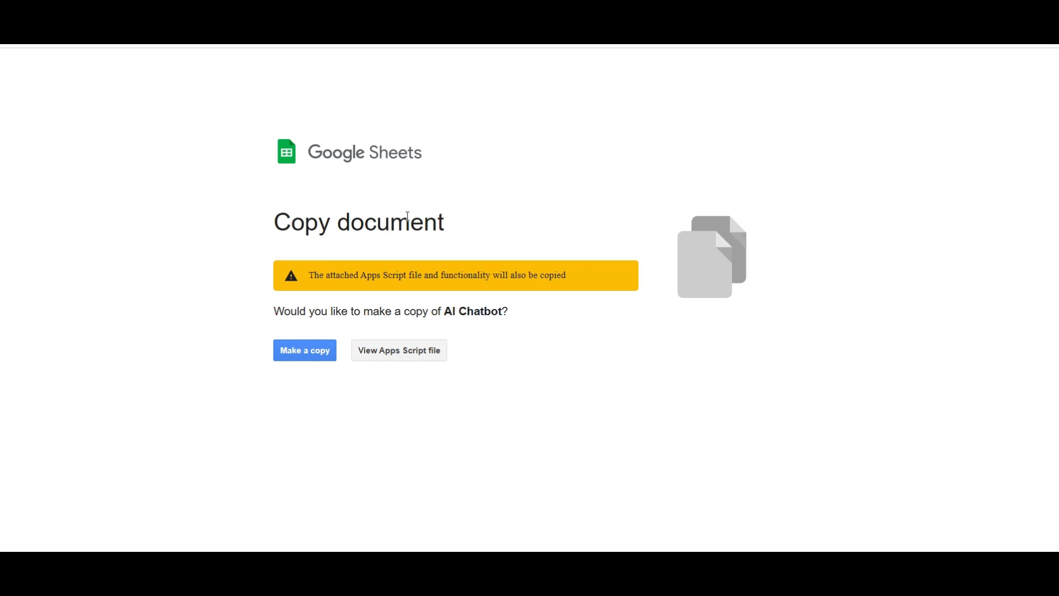
{"action": "left_click", "coordinate": [310, 354]}
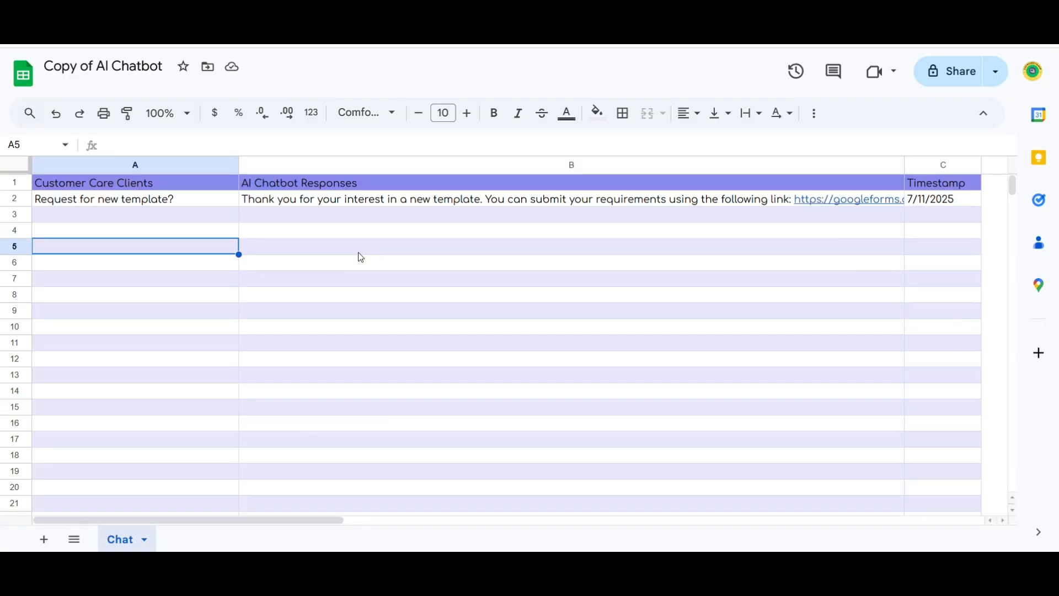
- Clear the sample chat entry in cells A2:C2 of the Chat sheet
{"action": "left_click", "coordinate": [359, 252]}
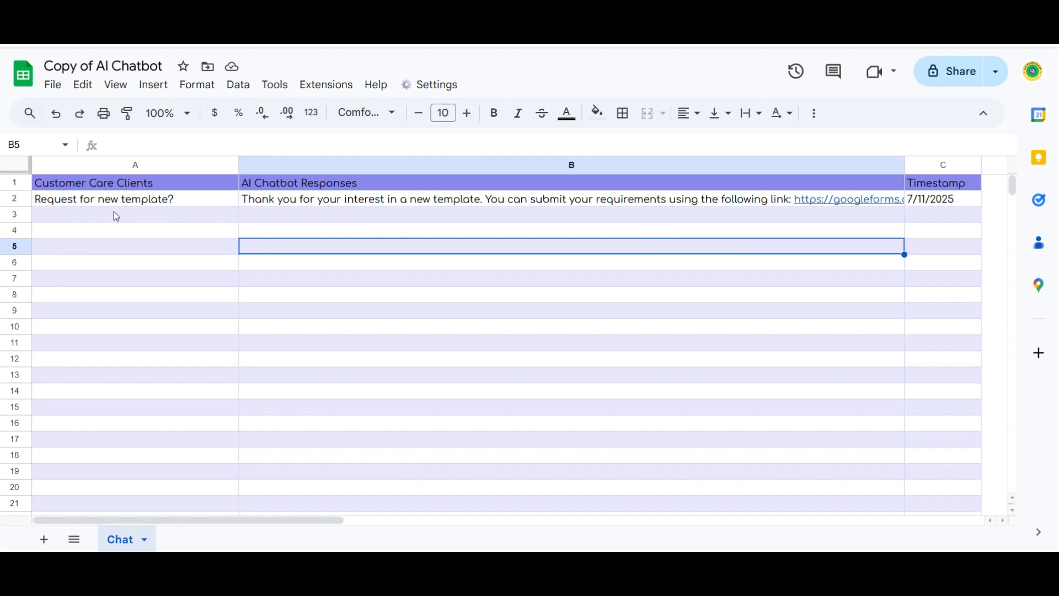
{"action": "left_click_drag", "start_coordinate": [99, 205], "coordinate": [961, 208]}
{"action": "key", "text": "Delete"}
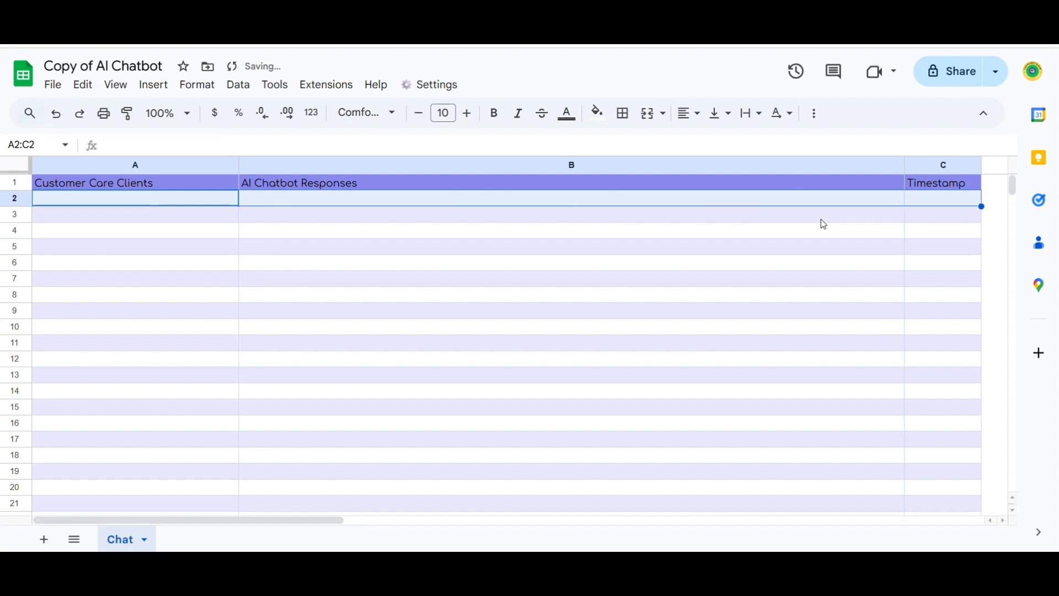
{"action": "left_click", "coordinate": [435, 224]}
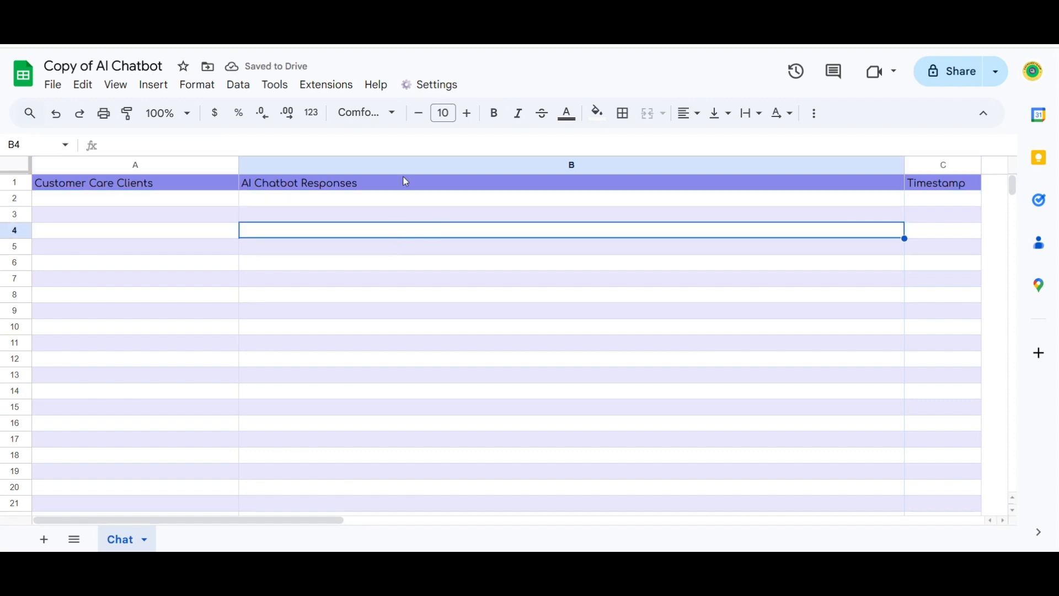
- Launch the custom Requirements setting and authorize the unverified AI Chatbot script with the Google account, granting the requested access
{"action": "left_click", "coordinate": [435, 86]}
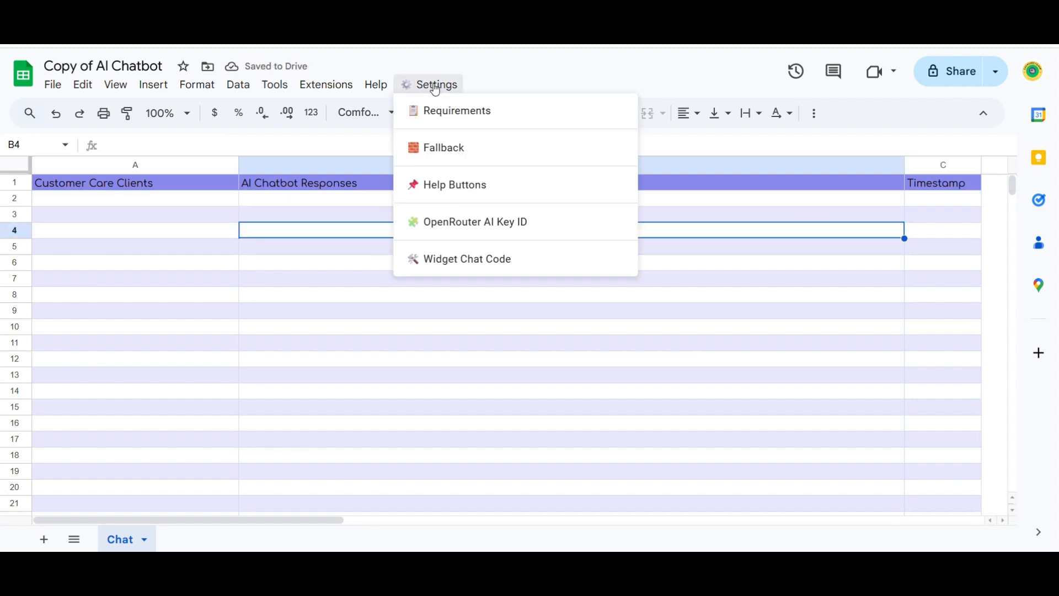
{"action": "left_click", "coordinate": [477, 117]}
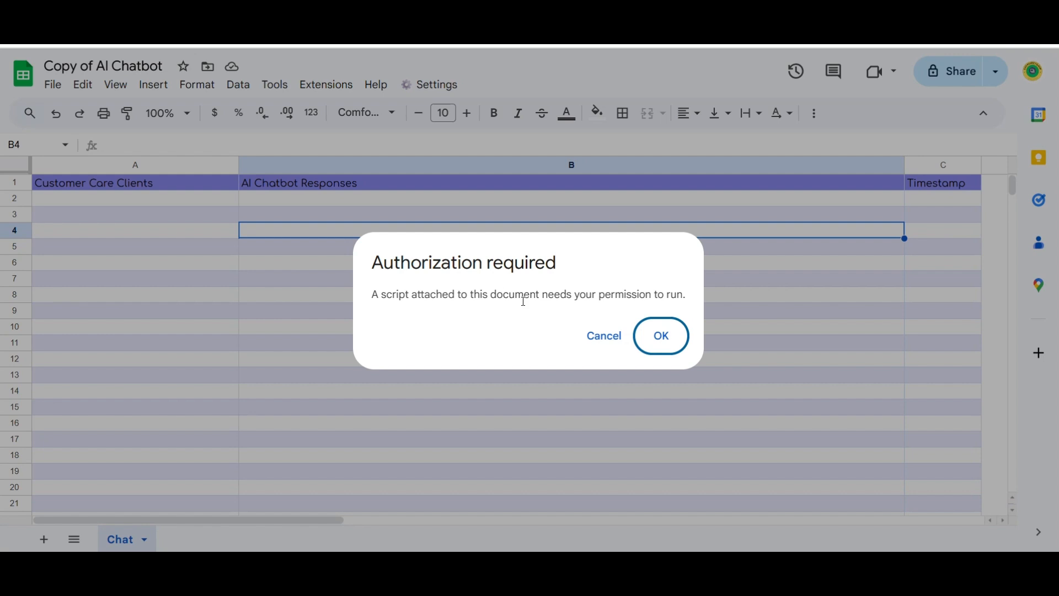
{"action": "left_click", "coordinate": [671, 340]}
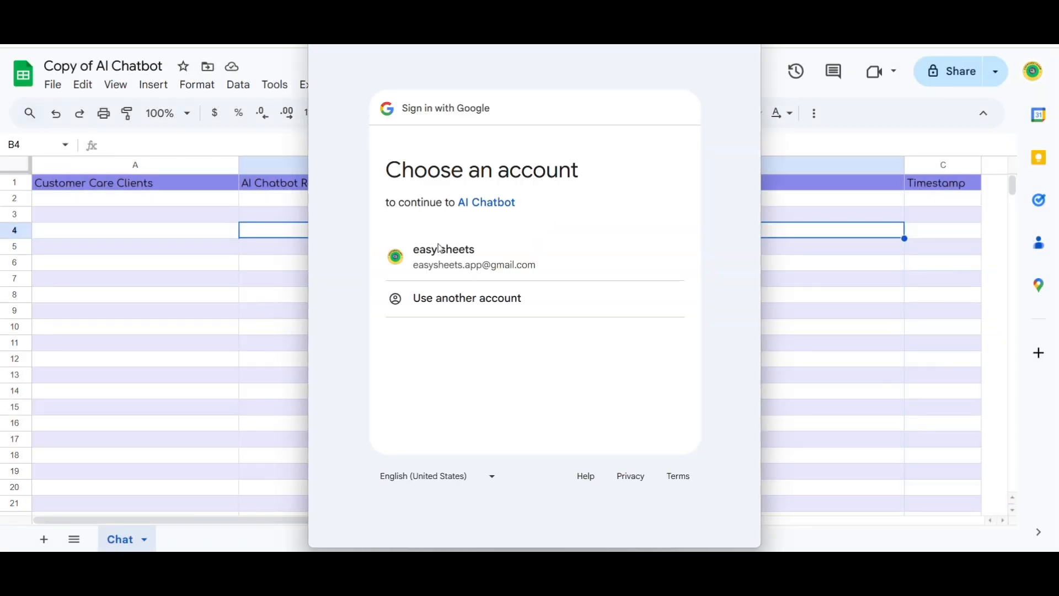
{"action": "left_click", "coordinate": [441, 258]}
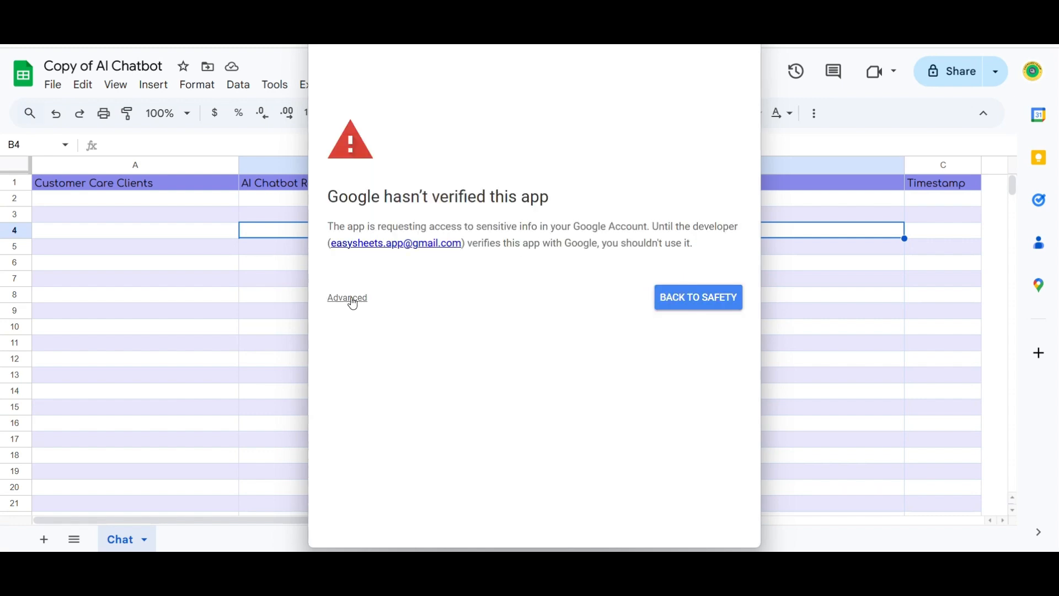
{"action": "left_click", "coordinate": [352, 302]}
{"action": "left_click", "coordinate": [367, 397]}
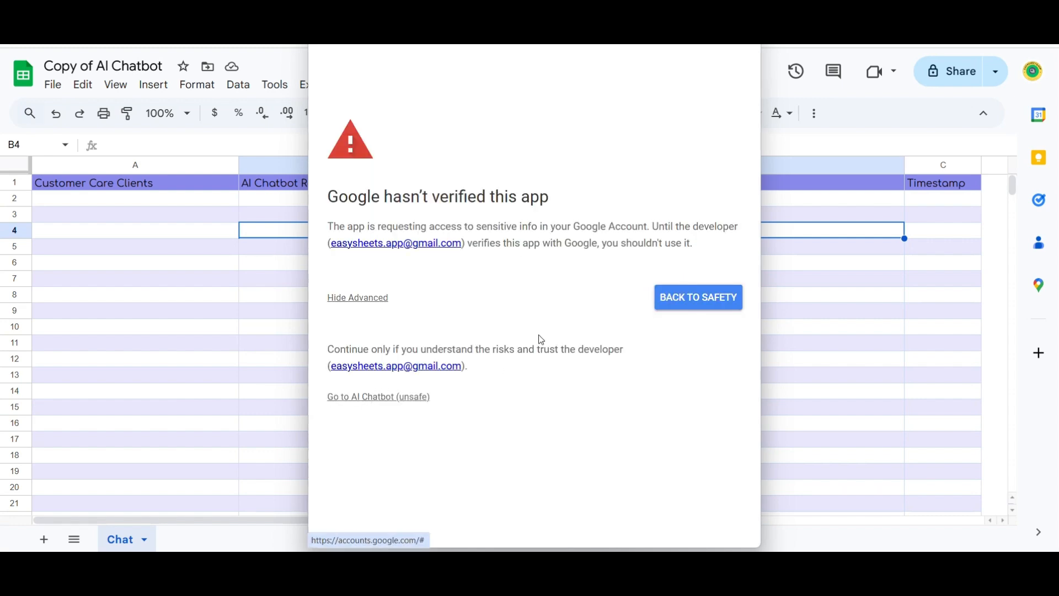
{"action": "scroll", "coordinate": [400, 342], "scroll_direction": "down", "scroll_amount": 3}
{"action": "left_click", "coordinate": [390, 330]}
{"action": "scroll", "coordinate": [603, 303], "scroll_direction": "down", "scroll_amount": 5}
{"action": "left_click", "coordinate": [599, 486]}
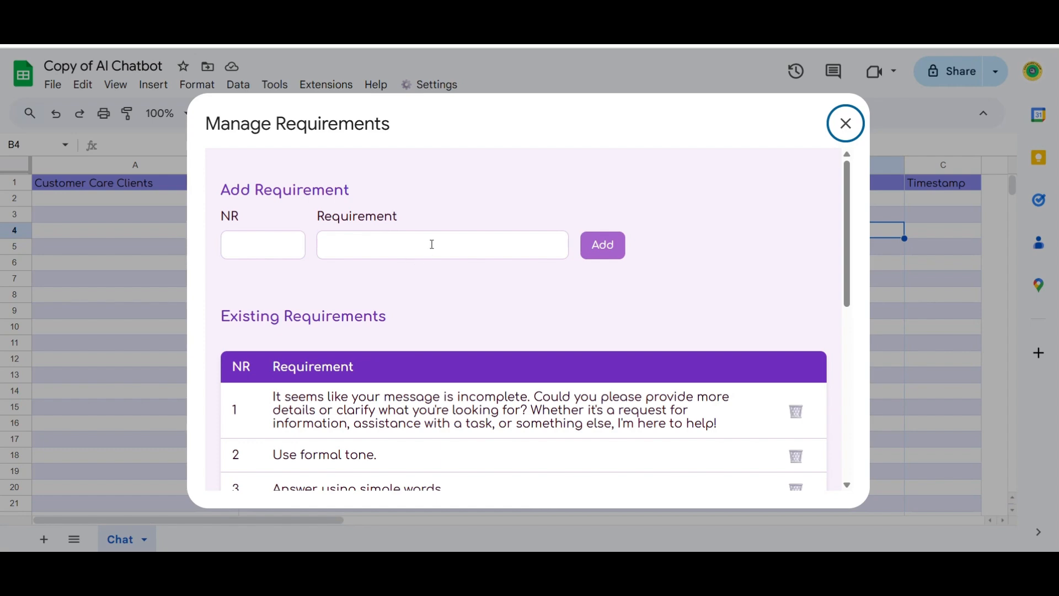
- Review the existing chatbot requirements, delete the text of requirement 12 about answering only from the B2:B column, and close the requirements manager
{"action": "scroll", "coordinate": [457, 289], "scroll_direction": "down", "scroll_amount": 1}
{"action": "scroll", "coordinate": [479, 304], "scroll_direction": "down", "scroll_amount": 2}
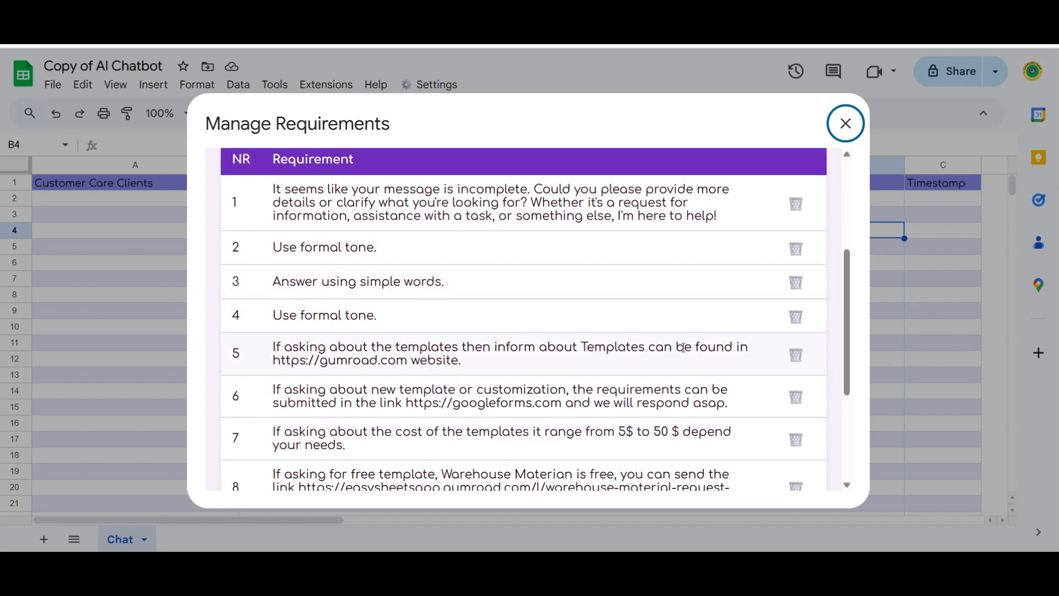
{"action": "scroll", "coordinate": [665, 348], "scroll_direction": "down", "scroll_amount": 1}
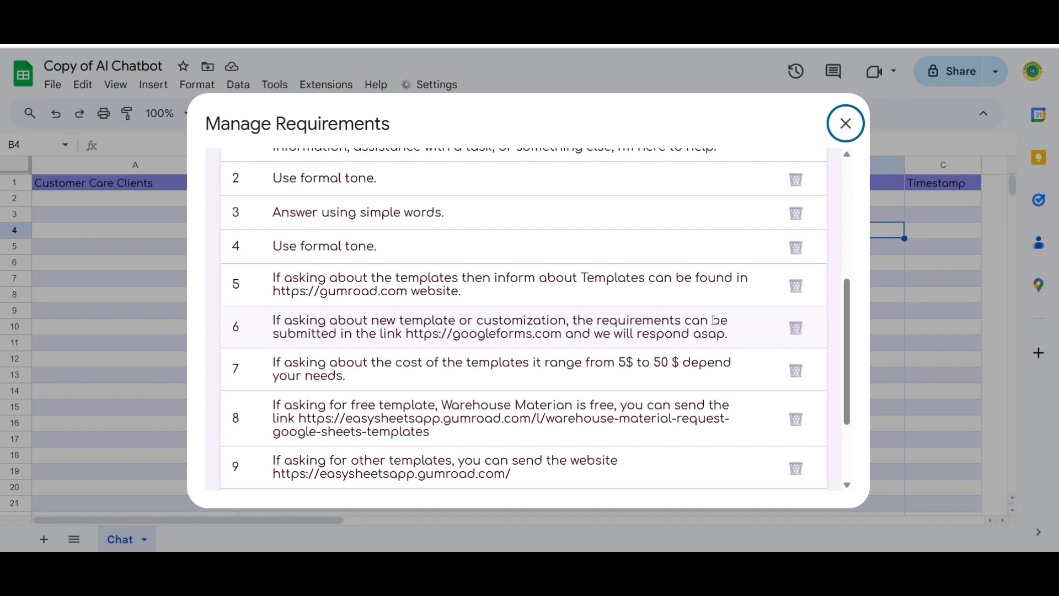
{"action": "scroll", "coordinate": [516, 368], "scroll_direction": "down", "scroll_amount": 2}
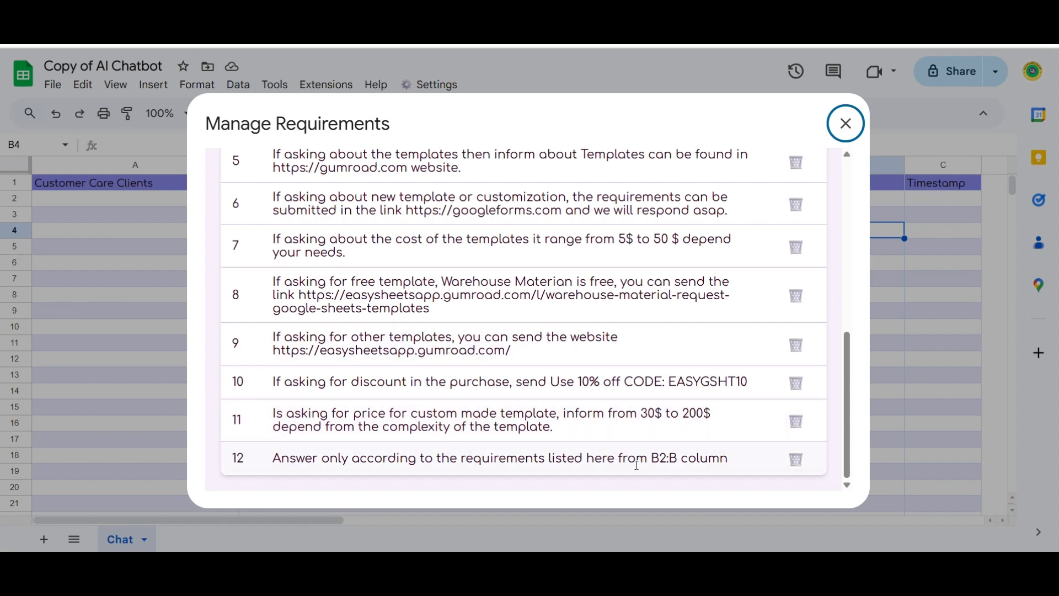
{"action": "left_click", "coordinate": [795, 460]}
{"action": "left_click", "coordinate": [590, 154]}
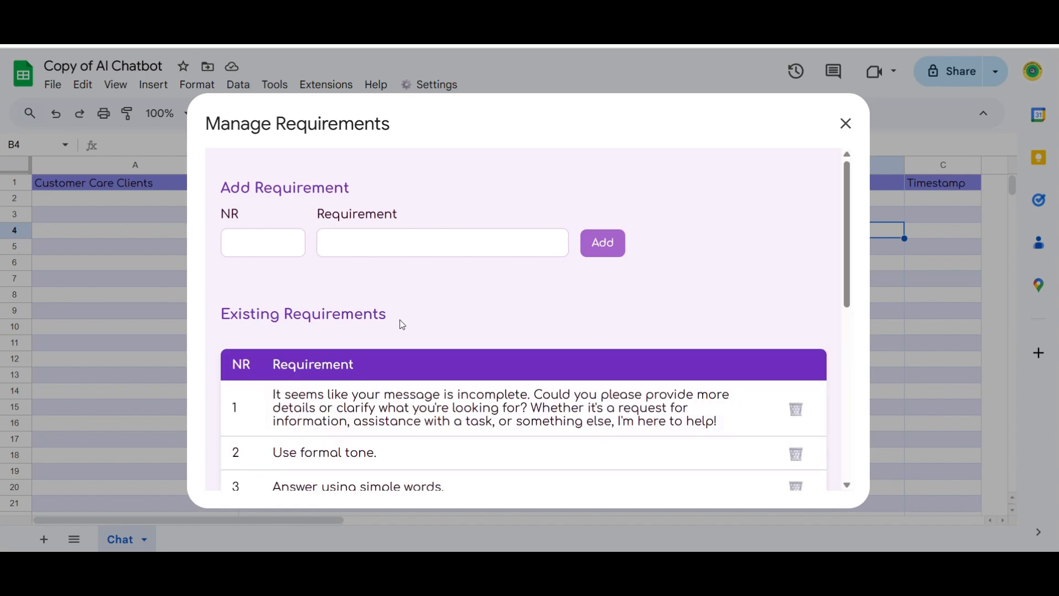
{"action": "scroll", "coordinate": [402, 323], "scroll_direction": "down", "scroll_amount": 10}
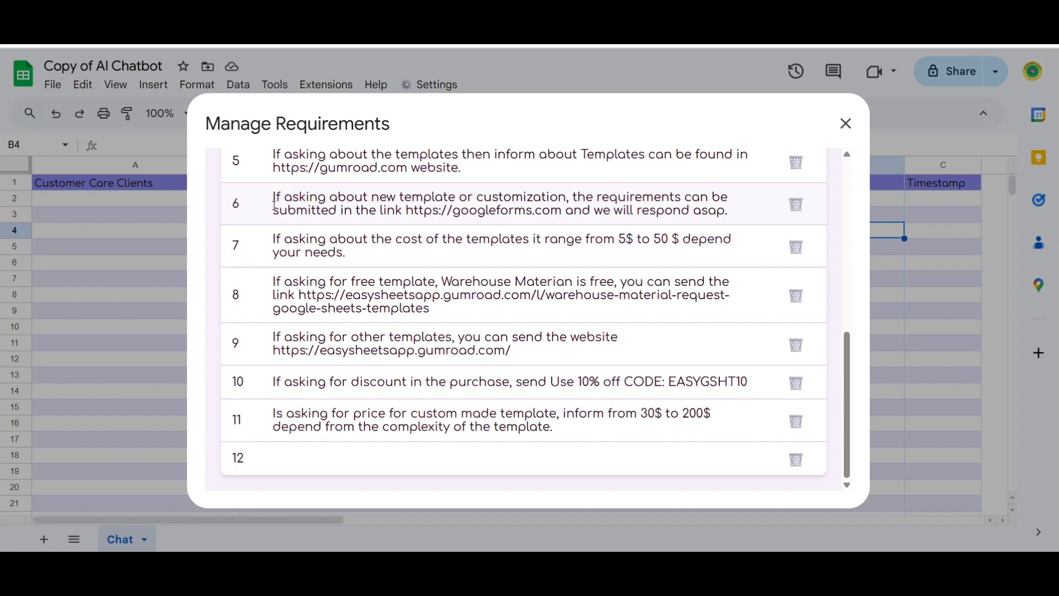
{"action": "scroll", "coordinate": [403, 243], "scroll_direction": "up", "scroll_amount": 10}
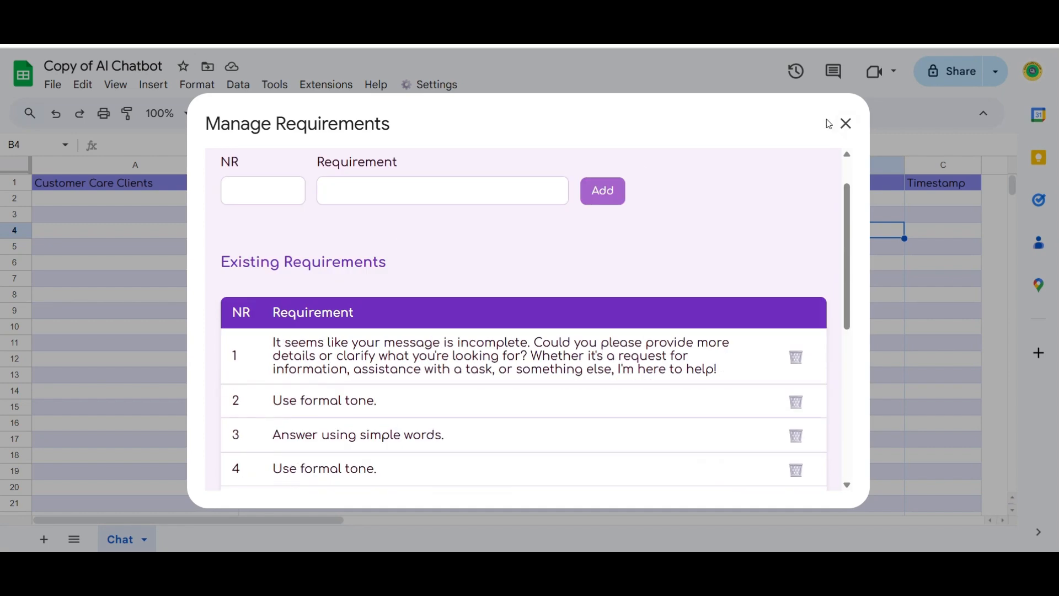
{"action": "left_click", "coordinate": [845, 123]}
- Open the Fallback settings and examine the list of existing fallback responses
{"action": "left_click", "coordinate": [433, 84]}
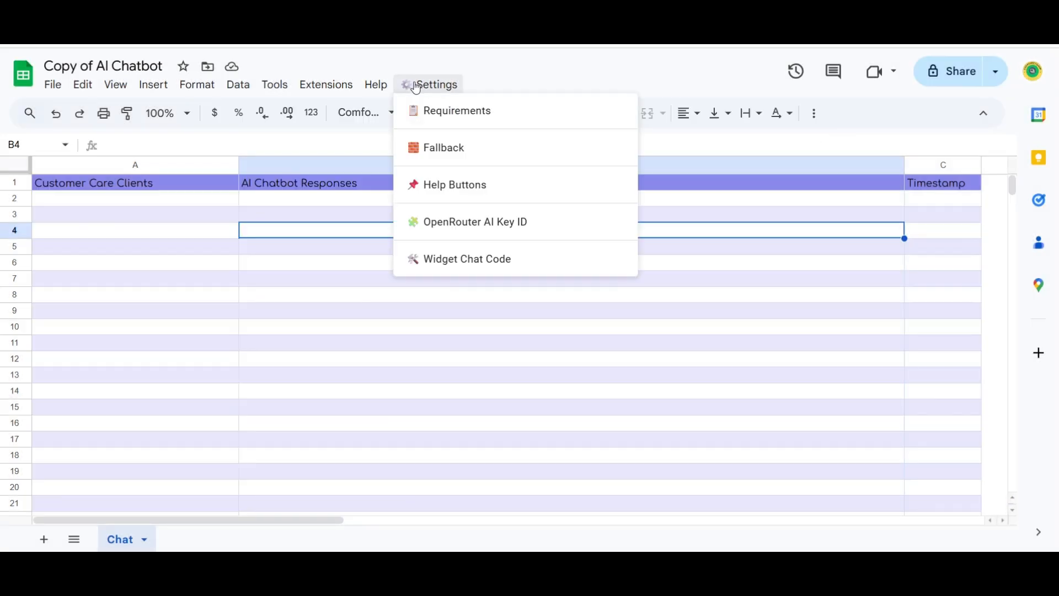
{"action": "left_click", "coordinate": [448, 148]}
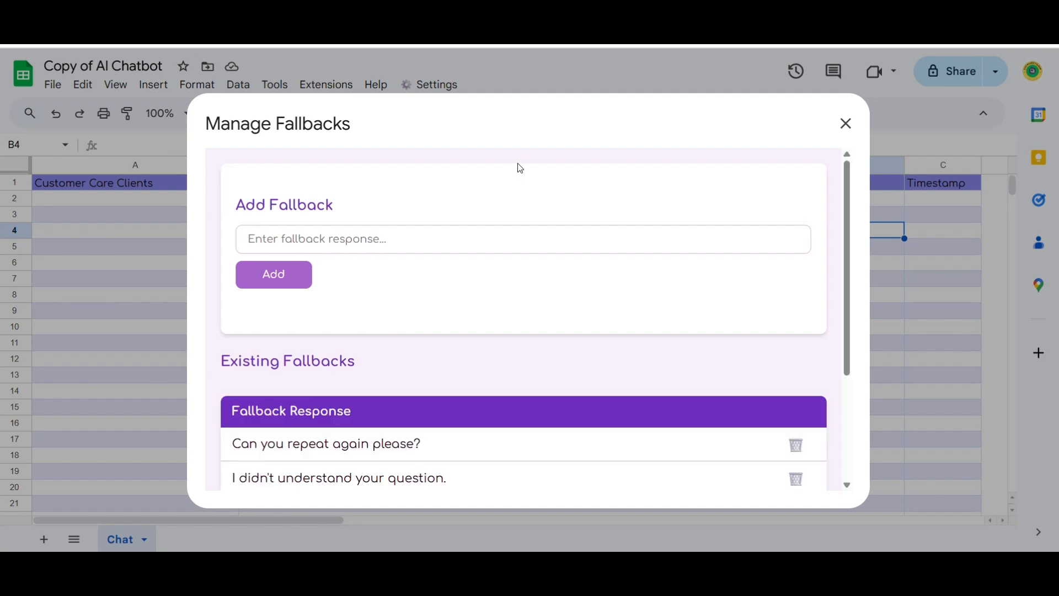
{"action": "scroll", "coordinate": [475, 246], "scroll_direction": "down", "scroll_amount": 3}
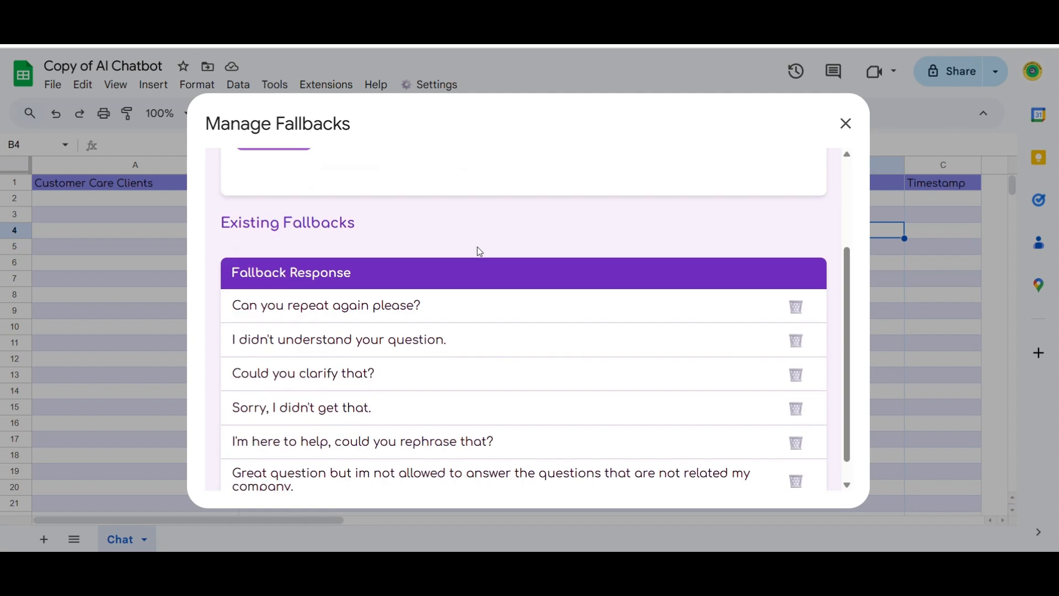
{"action": "scroll", "coordinate": [271, 290], "scroll_direction": "down", "scroll_amount": 1}
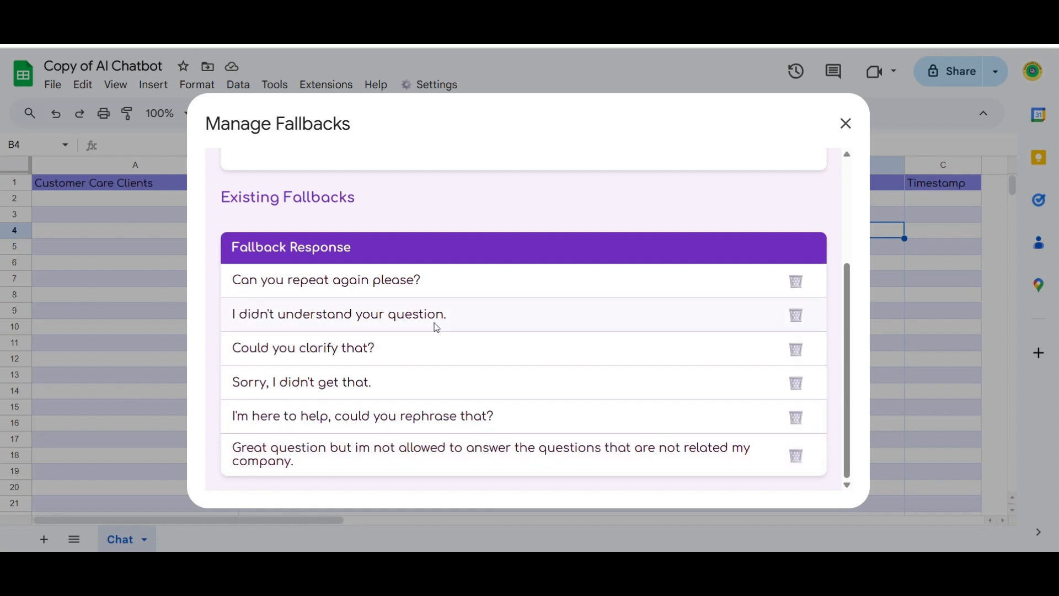
{"action": "scroll", "coordinate": [433, 325], "scroll_direction": "up", "scroll_amount": 3}
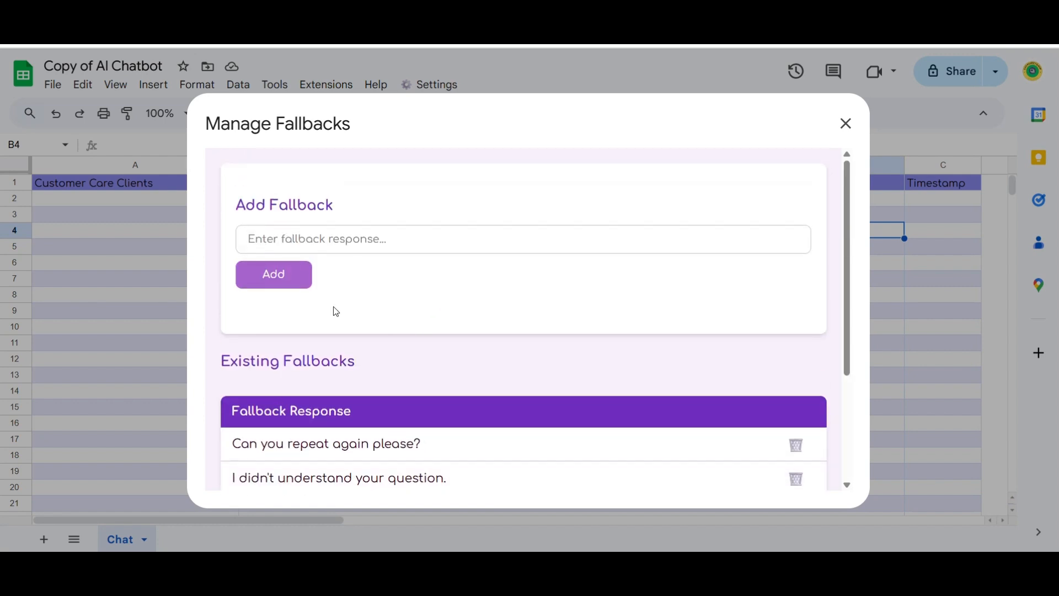
{"action": "left_click", "coordinate": [846, 122]}
- Open the Help Buttons settings and examine the existing help button texts
{"action": "left_click", "coordinate": [430, 84]}
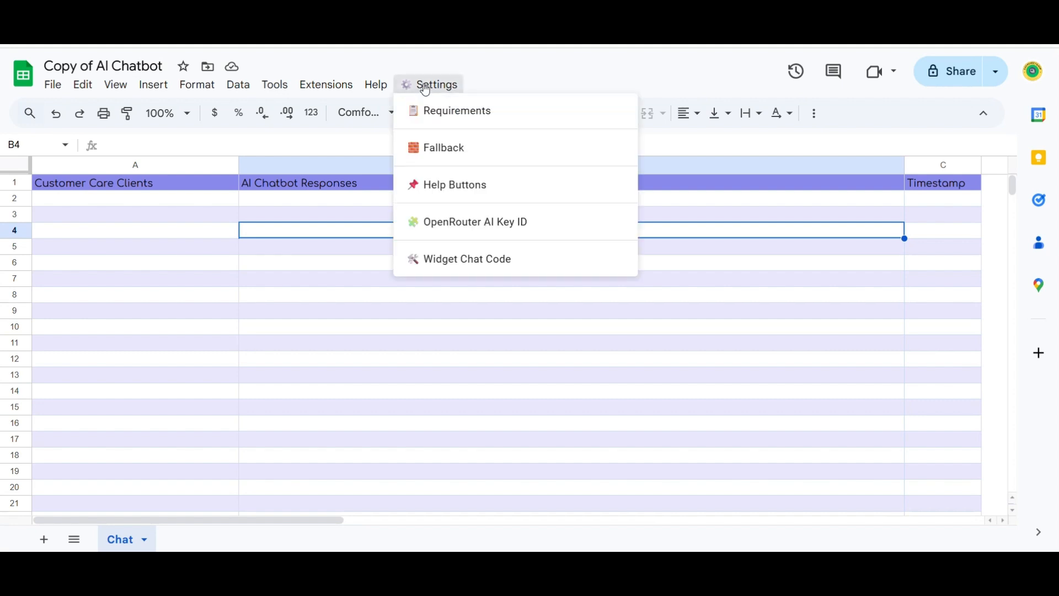
{"action": "left_click", "coordinate": [463, 187]}
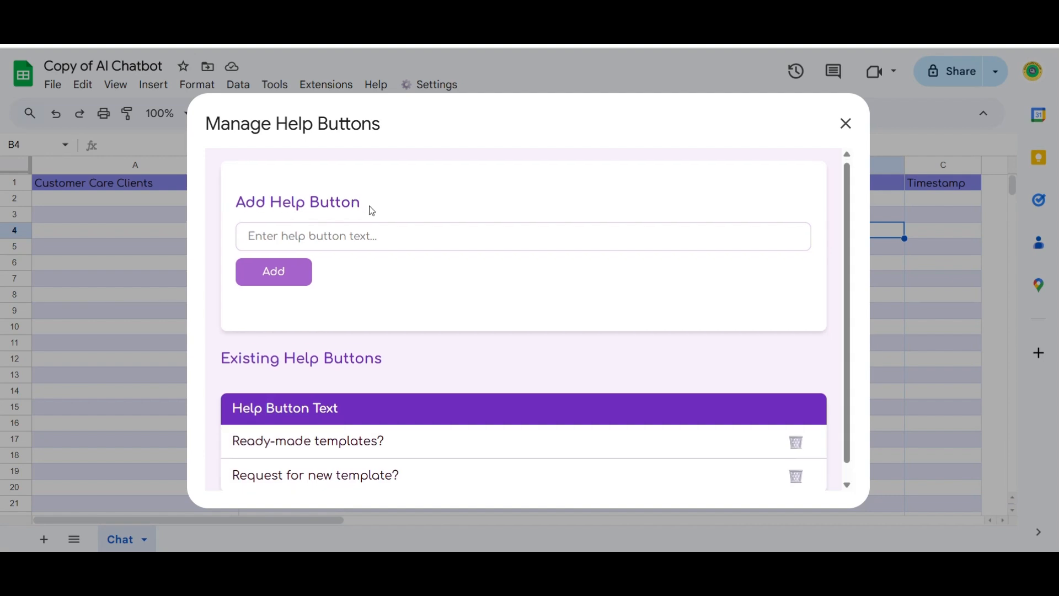
{"action": "scroll", "coordinate": [528, 319], "scroll_direction": "down", "scroll_amount": 1}
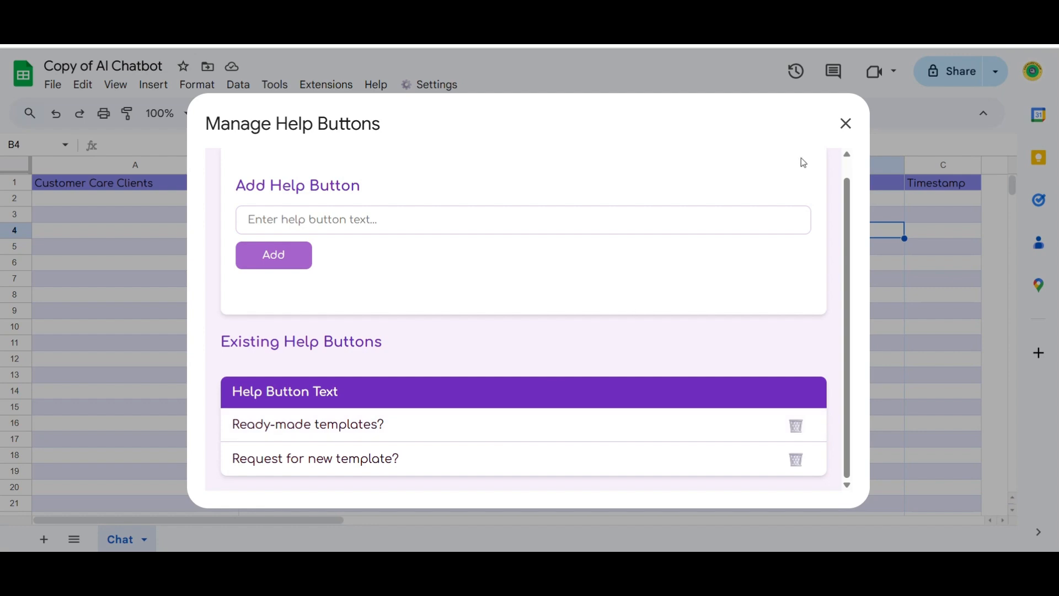
{"action": "left_click", "coordinate": [846, 124]}
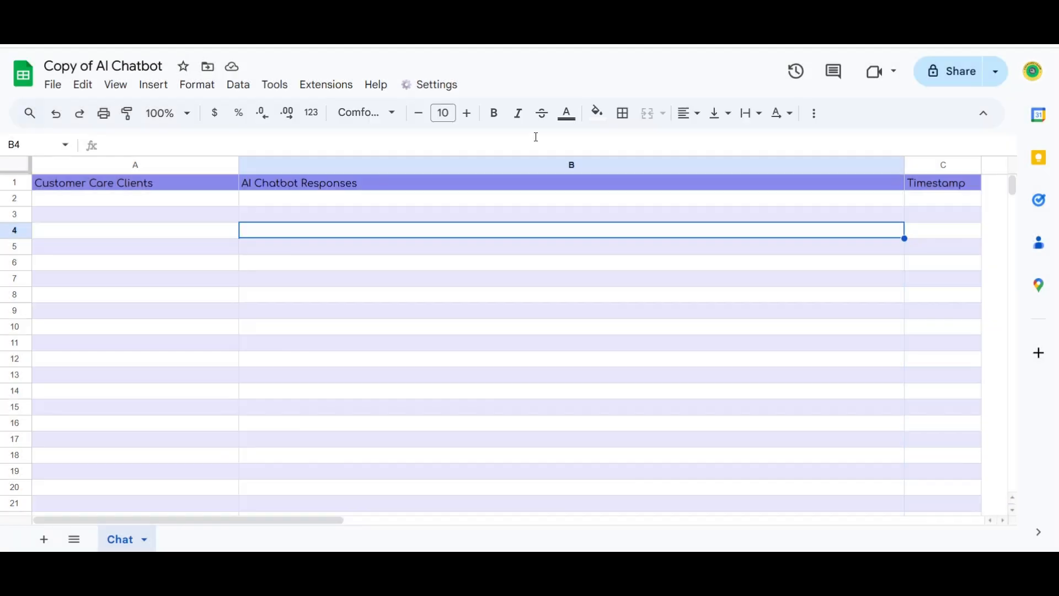
- Open the OpenRouter AI Key ID settings, follow the openrouter.ai registration link and sign in to OpenRouter with the Google account
{"action": "left_click", "coordinate": [425, 85]}
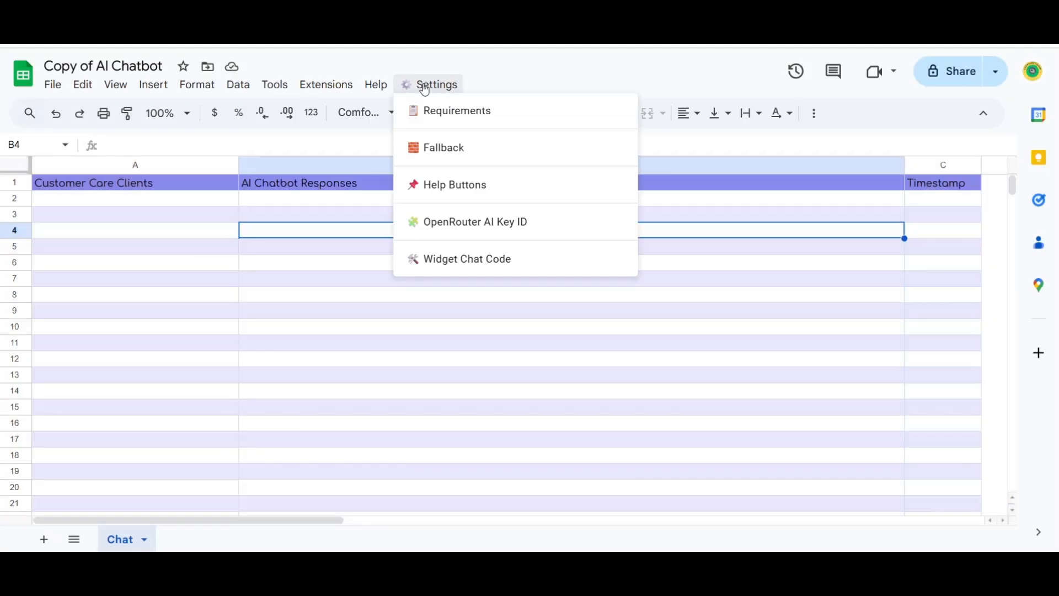
{"action": "left_click", "coordinate": [445, 224]}
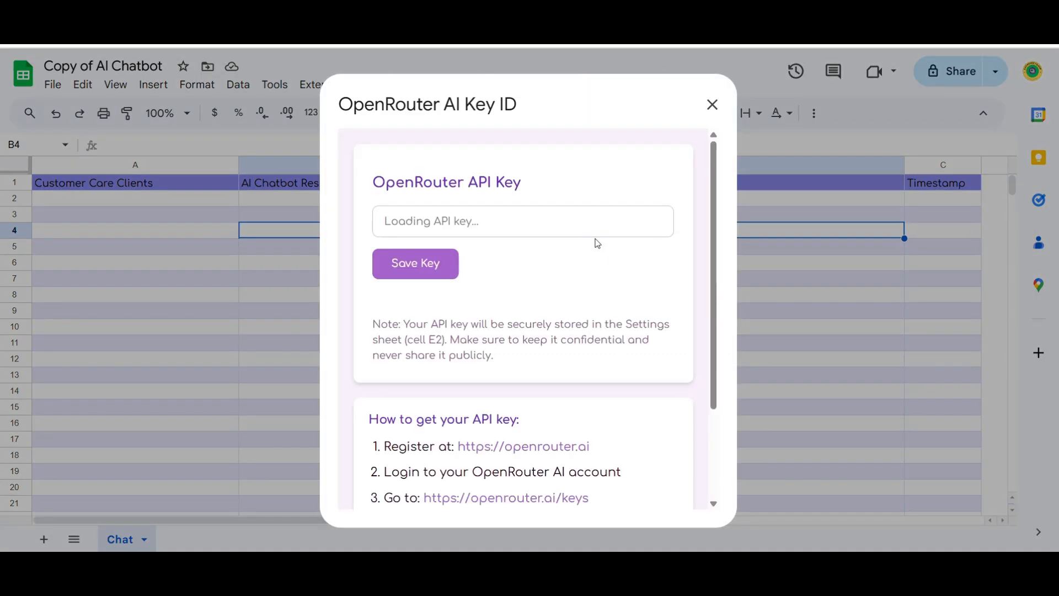
{"action": "scroll", "coordinate": [554, 274], "scroll_direction": "down", "scroll_amount": 3}
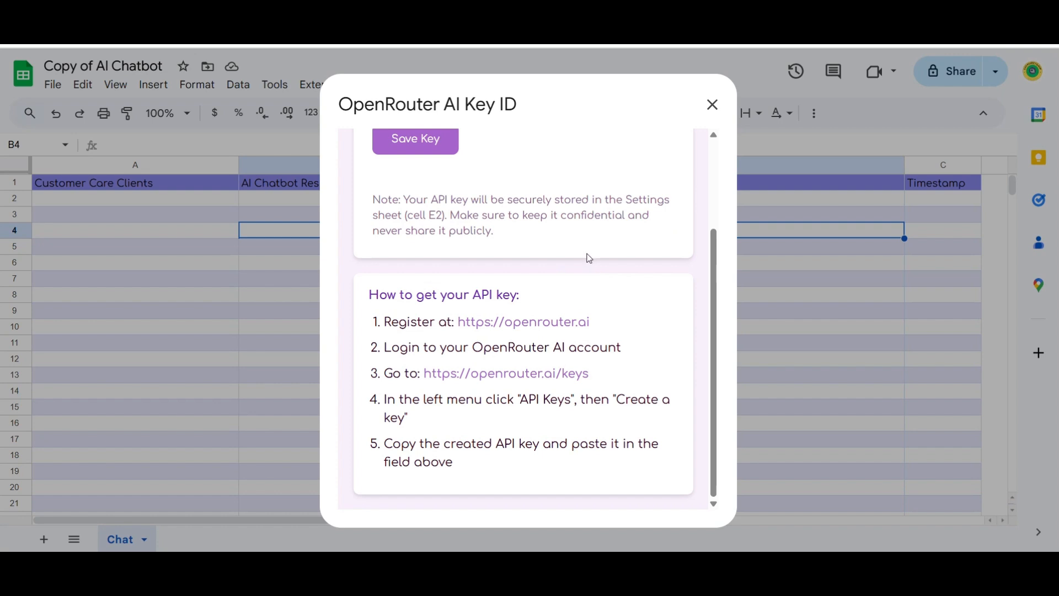
{"action": "left_click", "coordinate": [560, 327]}
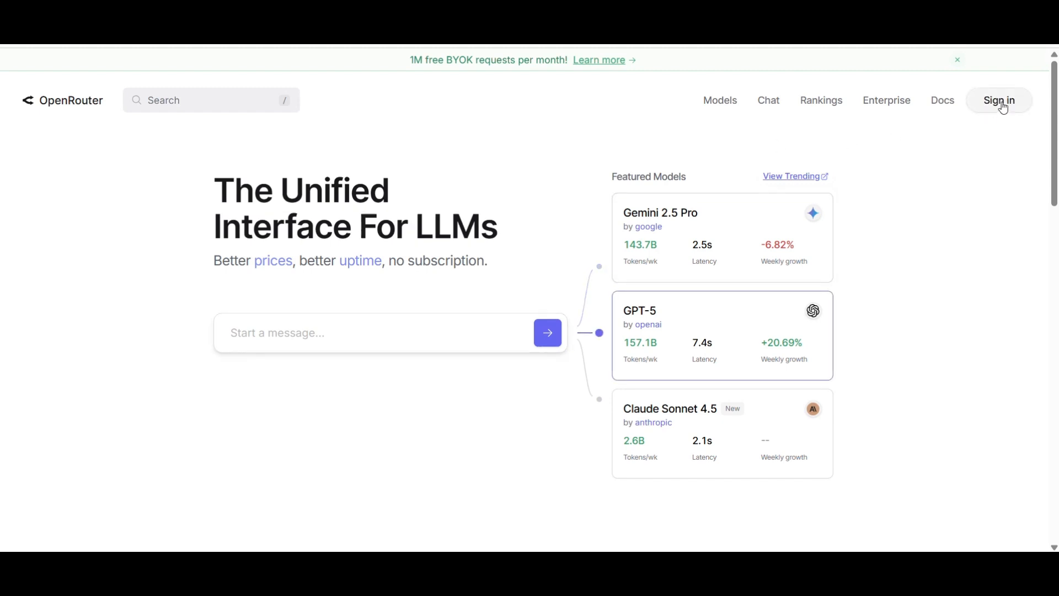
{"action": "left_click", "coordinate": [1000, 102]}
{"action": "left_click", "coordinate": [524, 178]}
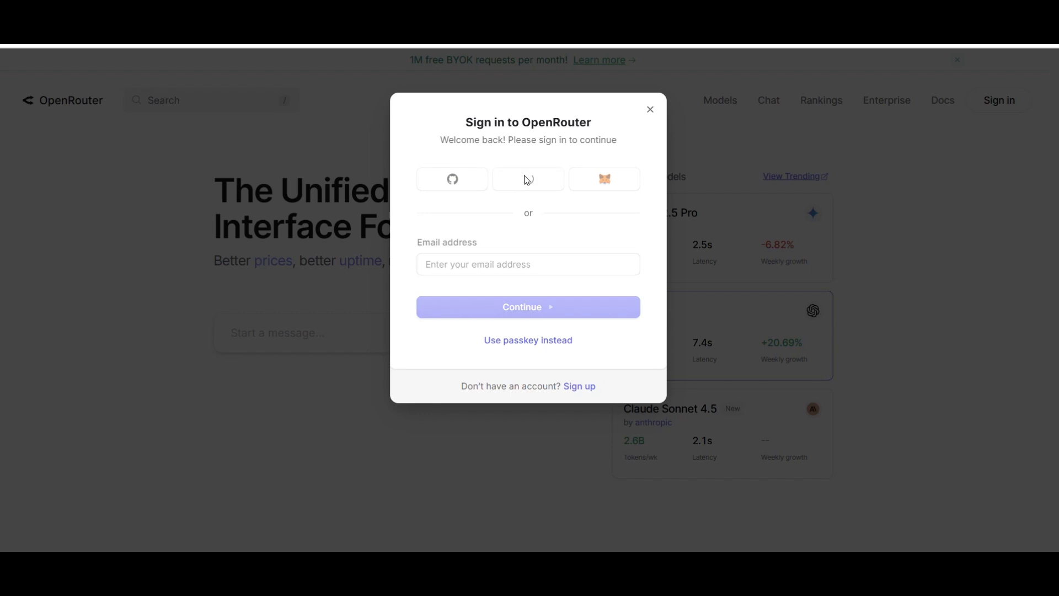
{"action": "left_click", "coordinate": [567, 207]}
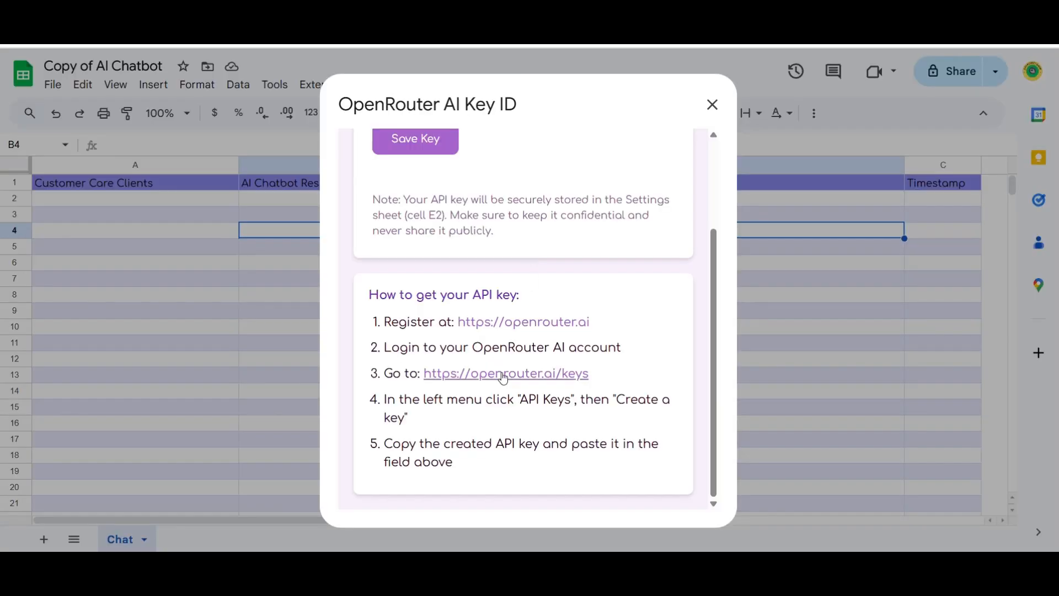
- Open the OpenRouter keys page, create an API key with a name starting with "AI", copy the generated key and close its dialog
{"action": "left_click", "coordinate": [528, 375]}
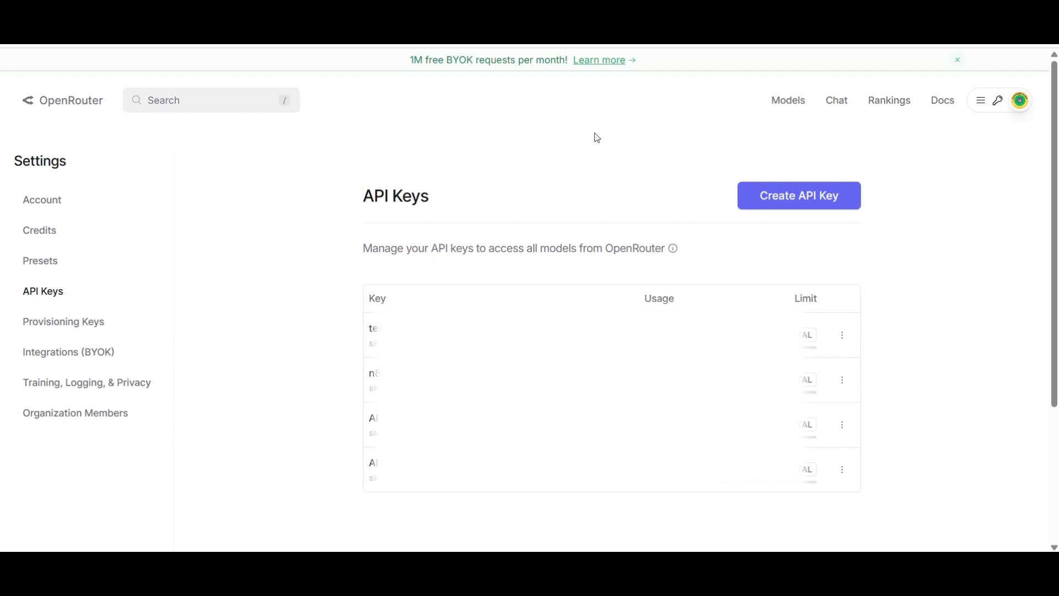
{"action": "left_click", "coordinate": [794, 193]}
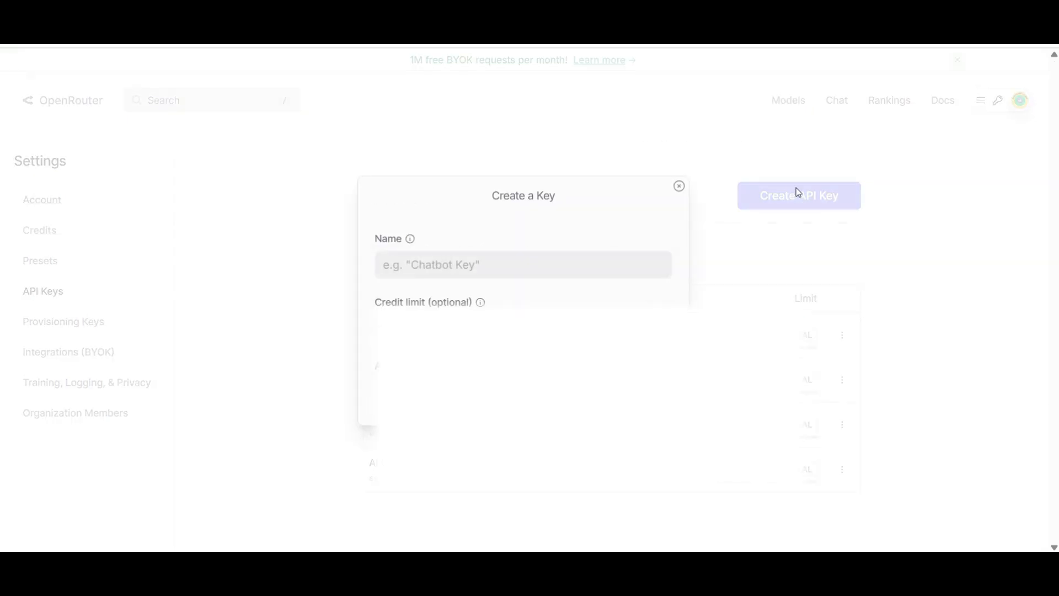
{"action": "left_click", "coordinate": [489, 262]}
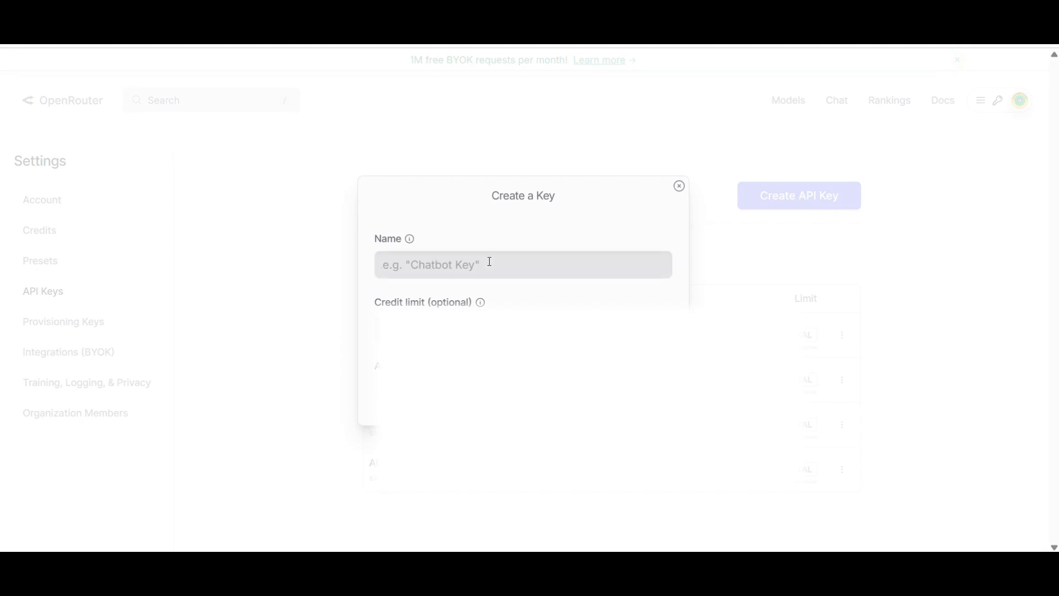
{"action": "type", "text": "AI go"}
{"action": "key", "text": "BackSpace"}
{"action": "type", "text": "GSH te"}
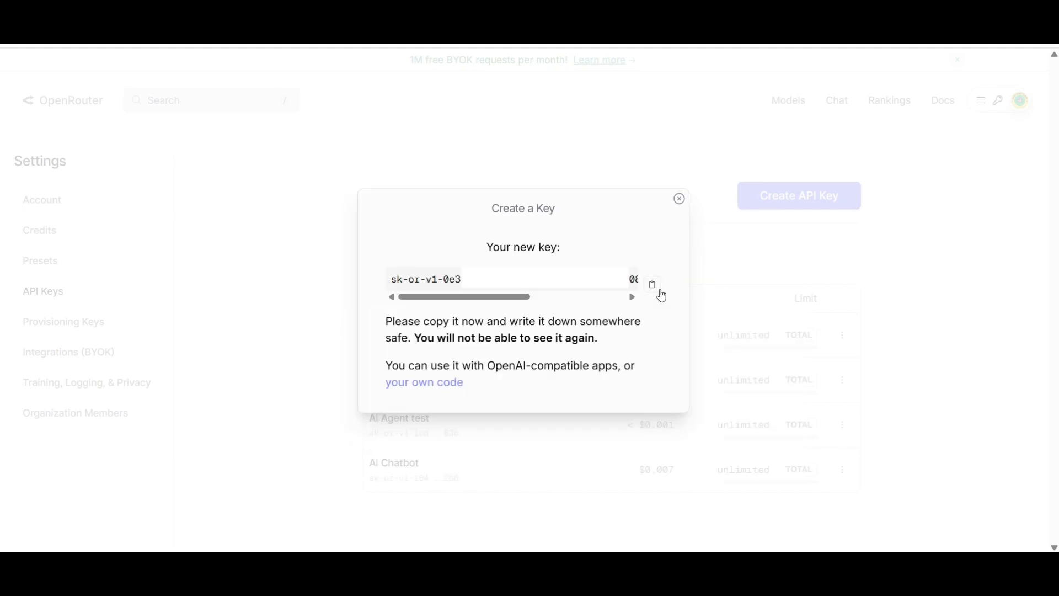
{"action": "left_click", "coordinate": [653, 286]}
{"action": "left_click", "coordinate": [679, 199]}
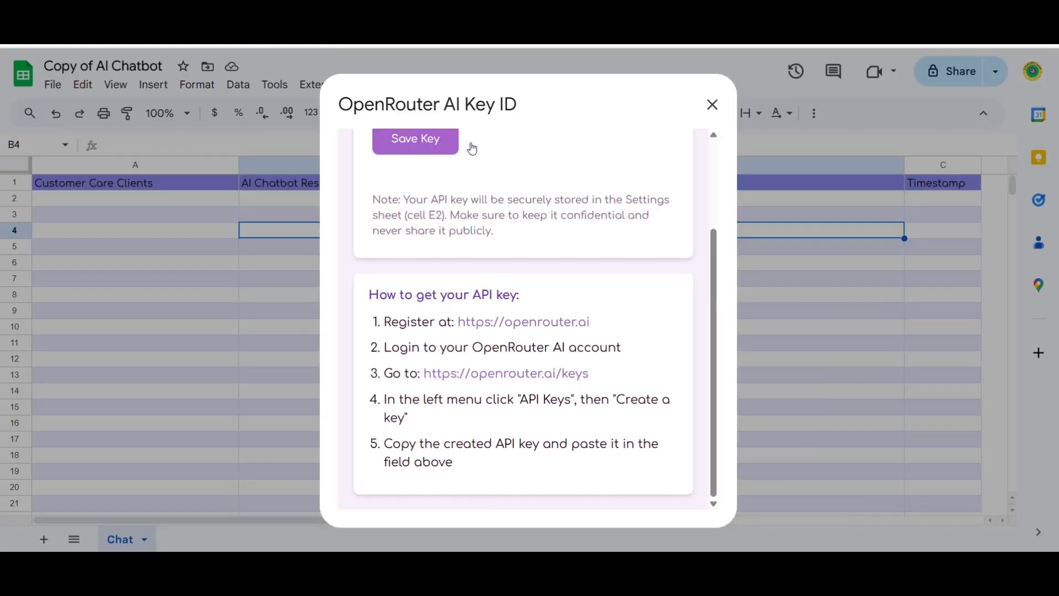
- Replace the placeholder in the OpenRouter API Key field with the copied API key, save it and close the settings dialog
{"action": "scroll", "coordinate": [468, 147], "scroll_direction": "up", "scroll_amount": 3}
{"action": "left_click", "coordinate": [466, 220]}
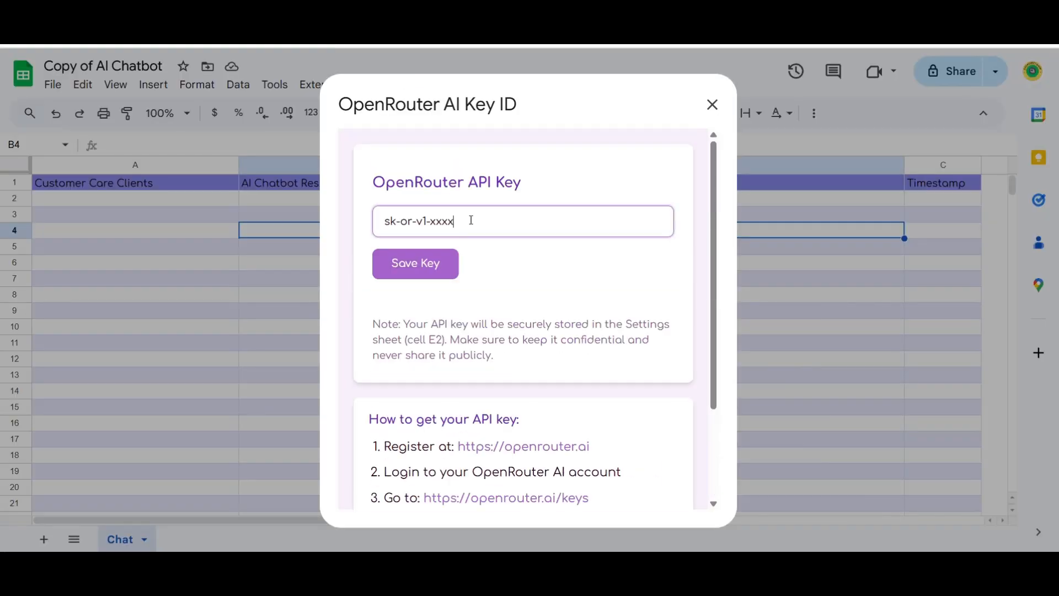
{"action": "key", "text": "ctrl+a"}
{"action": "key", "text": "ctrl+v"}
{"action": "left_click", "coordinate": [409, 270]}
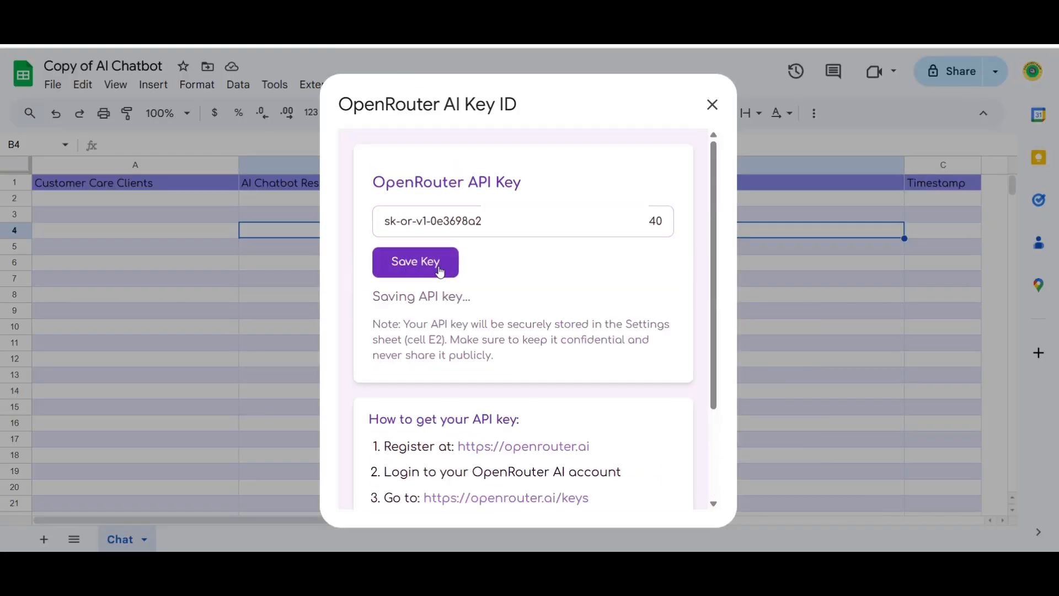
{"action": "left_click", "coordinate": [421, 265]}
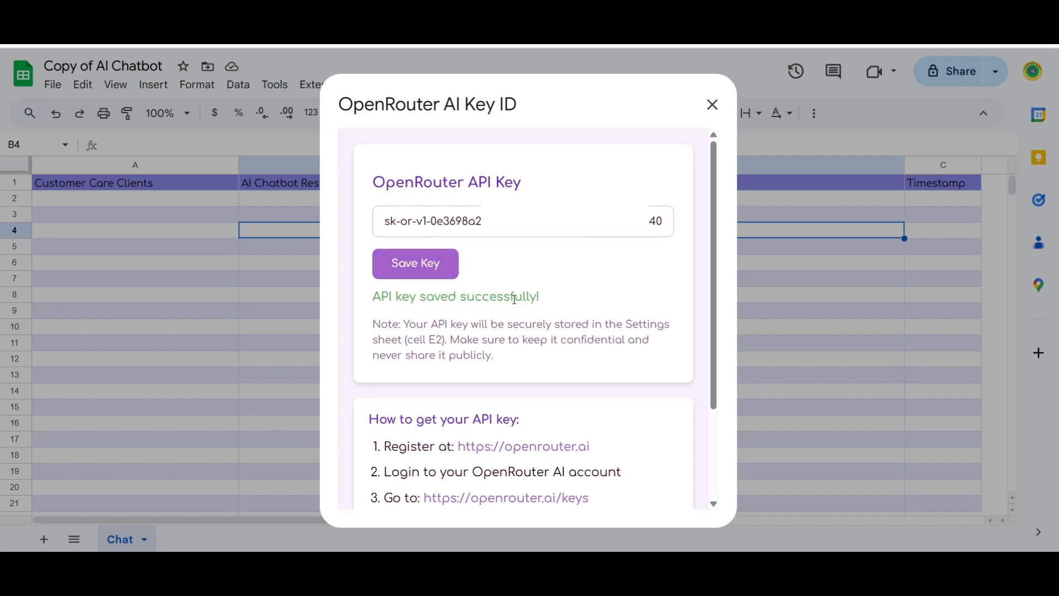
{"action": "scroll", "coordinate": [537, 351], "scroll_direction": "down", "scroll_amount": 2}
{"action": "left_click", "coordinate": [712, 105]}
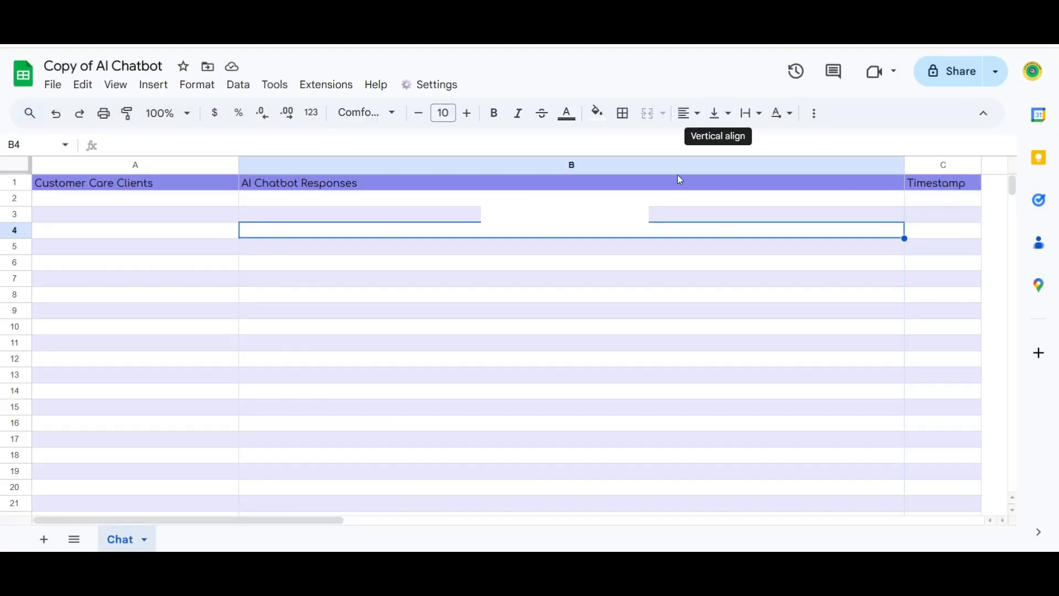
- Open the Widget Chat Code settings, examine the embed code and the instructions for using the widget, and close the generator
{"action": "left_click", "coordinate": [402, 261]}
{"action": "left_click", "coordinate": [431, 85]}
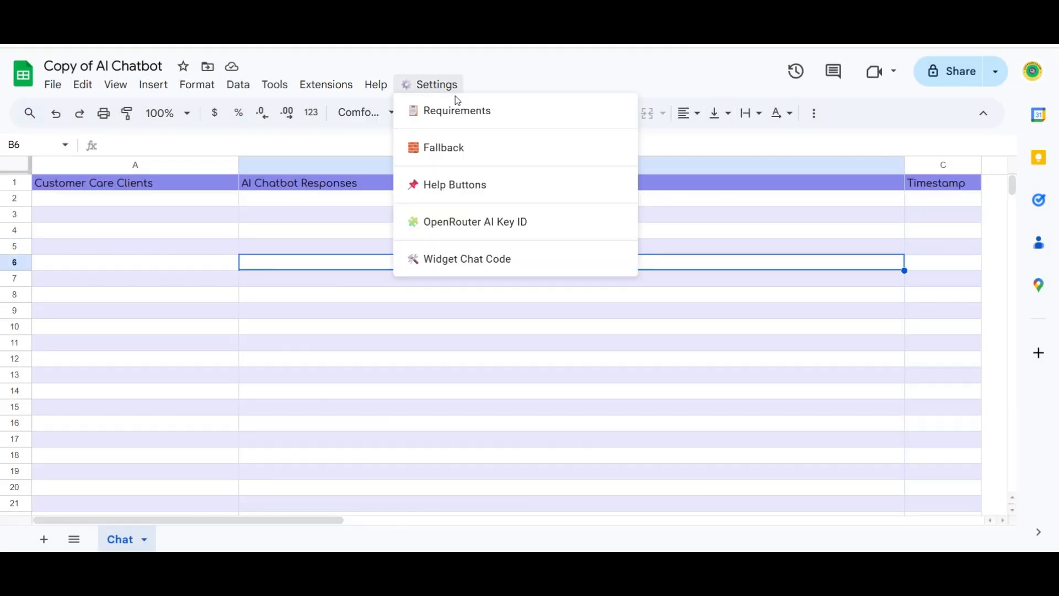
{"action": "left_click", "coordinate": [469, 255]}
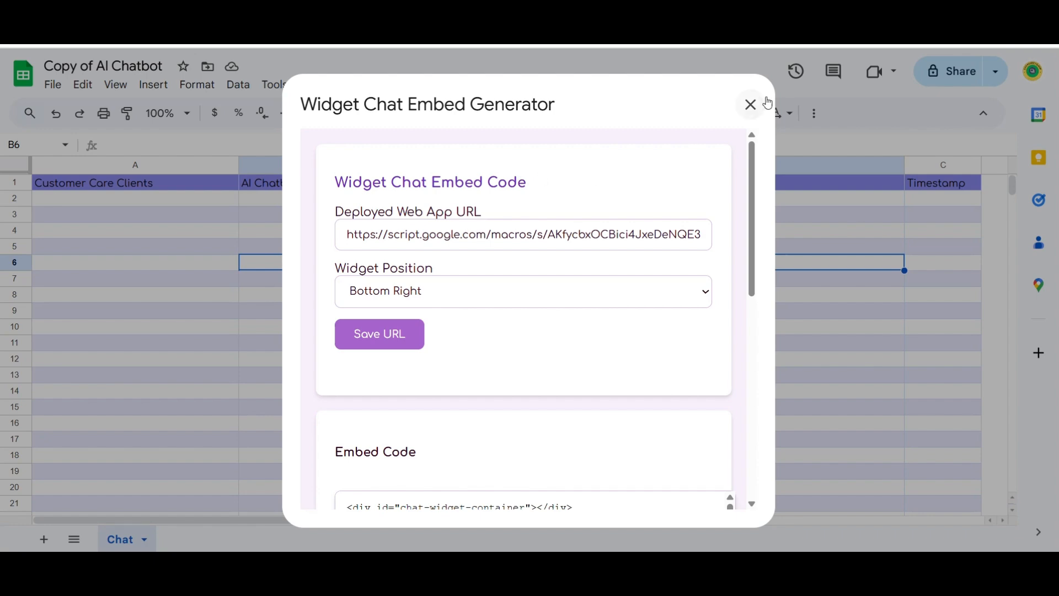
{"action": "scroll", "coordinate": [458, 311], "scroll_direction": "down", "scroll_amount": 4}
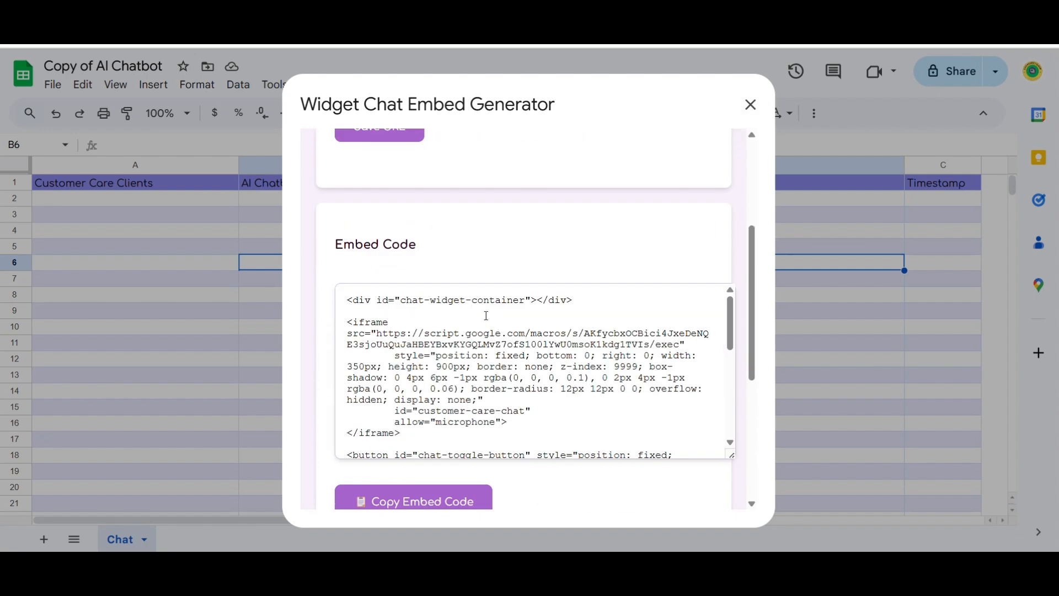
{"action": "scroll", "coordinate": [486, 316], "scroll_direction": "down", "scroll_amount": 10}
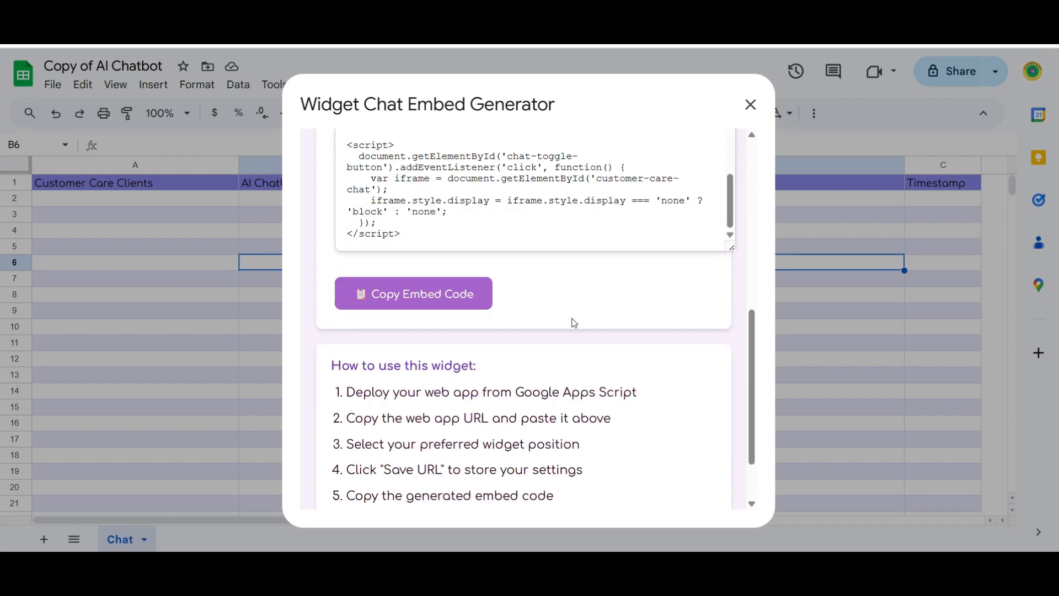
{"action": "scroll", "coordinate": [574, 322], "scroll_direction": "down", "scroll_amount": 3}
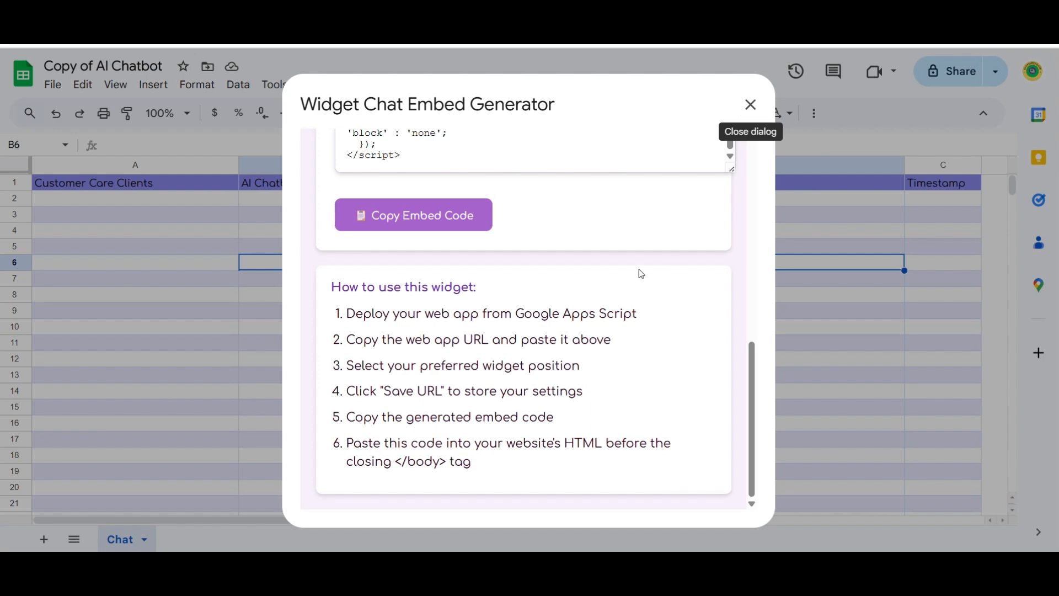
{"action": "scroll", "coordinate": [441, 330], "scroll_direction": "up", "scroll_amount": 3}
{"action": "scroll", "coordinate": [445, 298], "scroll_direction": "up", "scroll_amount": 2}
{"action": "scroll", "coordinate": [445, 298], "scroll_direction": "up", "scroll_amount": 2}
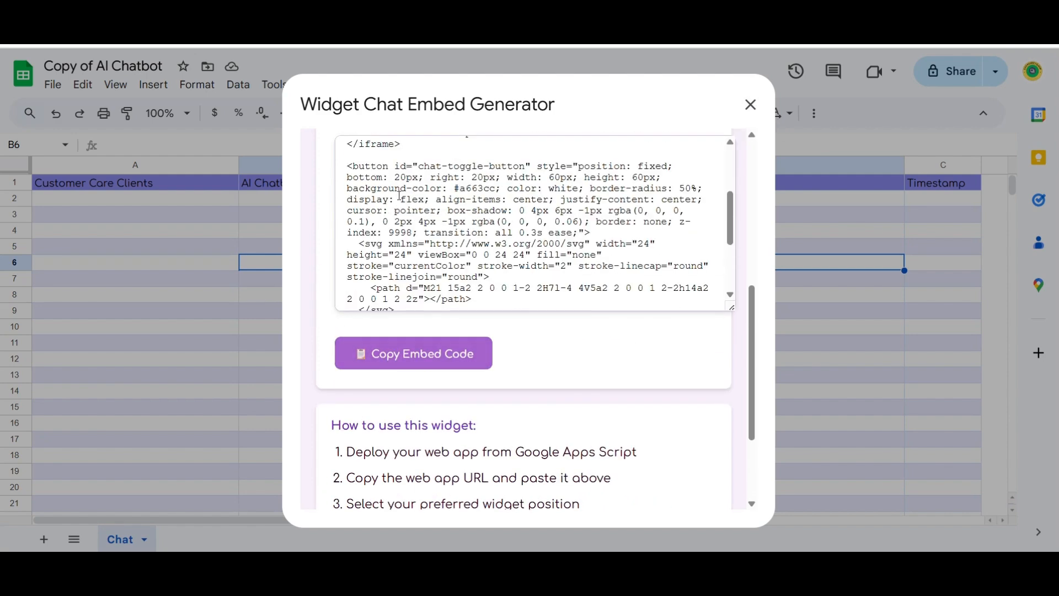
{"action": "left_click", "coordinate": [749, 104]}
- Open the spreadsheet's Apps Script project and deploy it as a new web app with description 1 and access for Anyone
{"action": "left_click", "coordinate": [331, 84]}
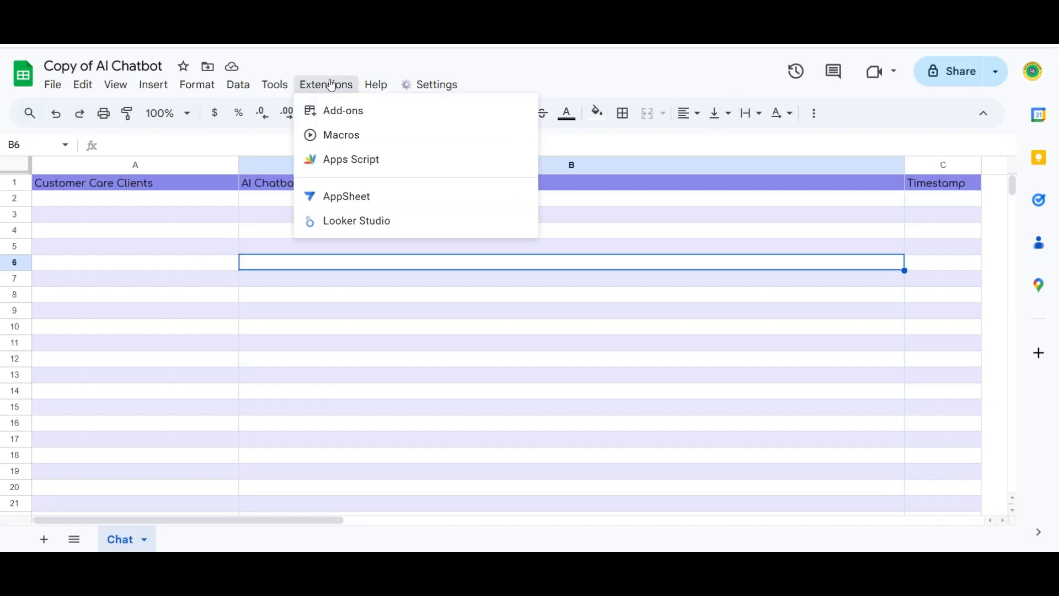
{"action": "left_click", "coordinate": [356, 162]}
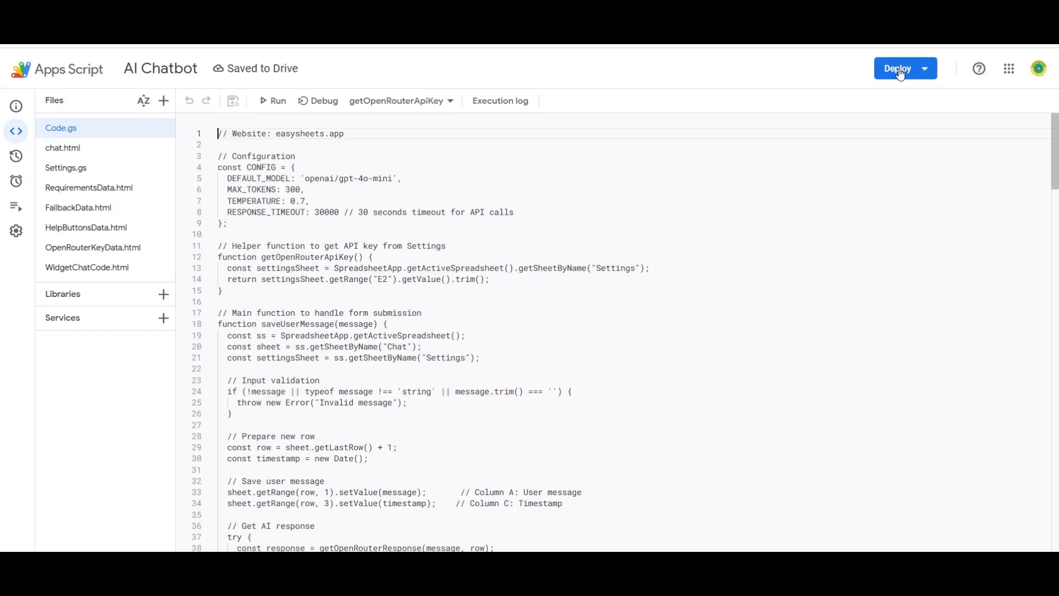
{"action": "left_click", "coordinate": [919, 70]}
{"action": "left_click", "coordinate": [918, 70]}
{"action": "left_click", "coordinate": [928, 115]}
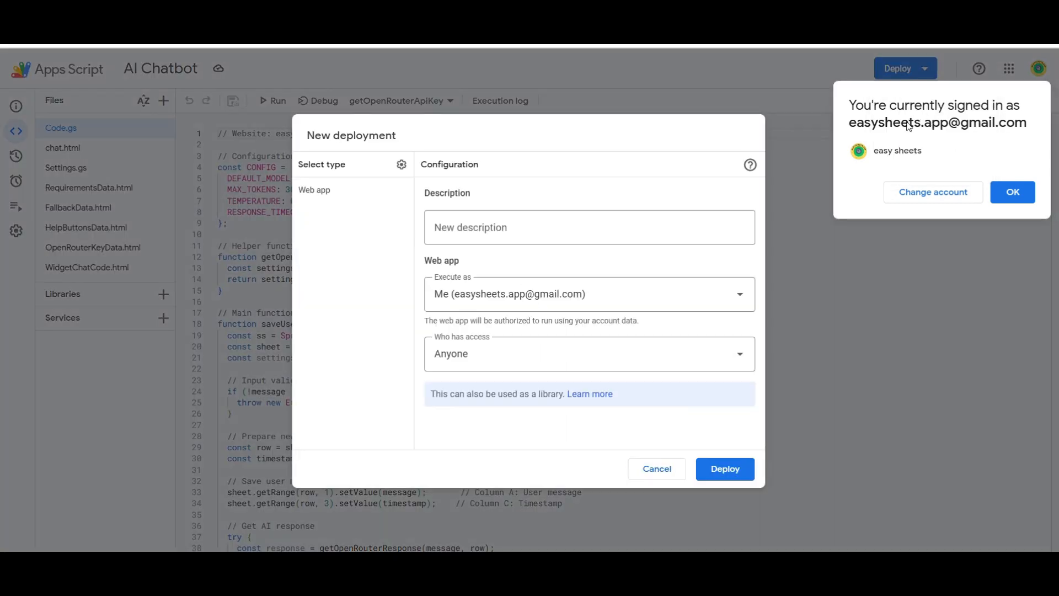
{"action": "left_click", "coordinate": [486, 215]}
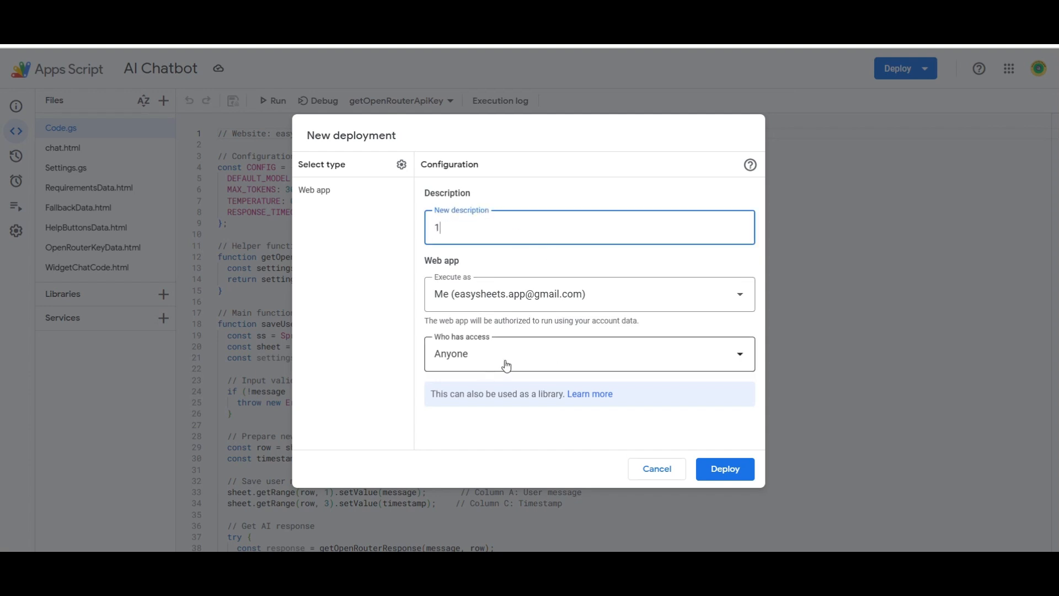
{"action": "left_click", "coordinate": [726, 468]}
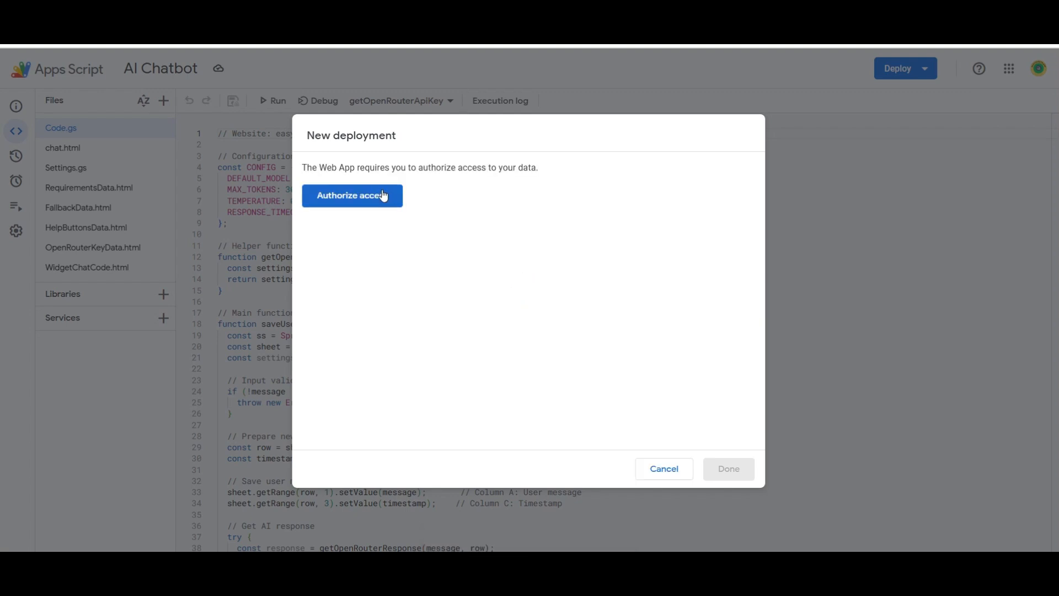
- Authorize the web app with the Google account, proceed past the unverified-app warning and allow the requested permissions
{"action": "left_click", "coordinate": [338, 197]}
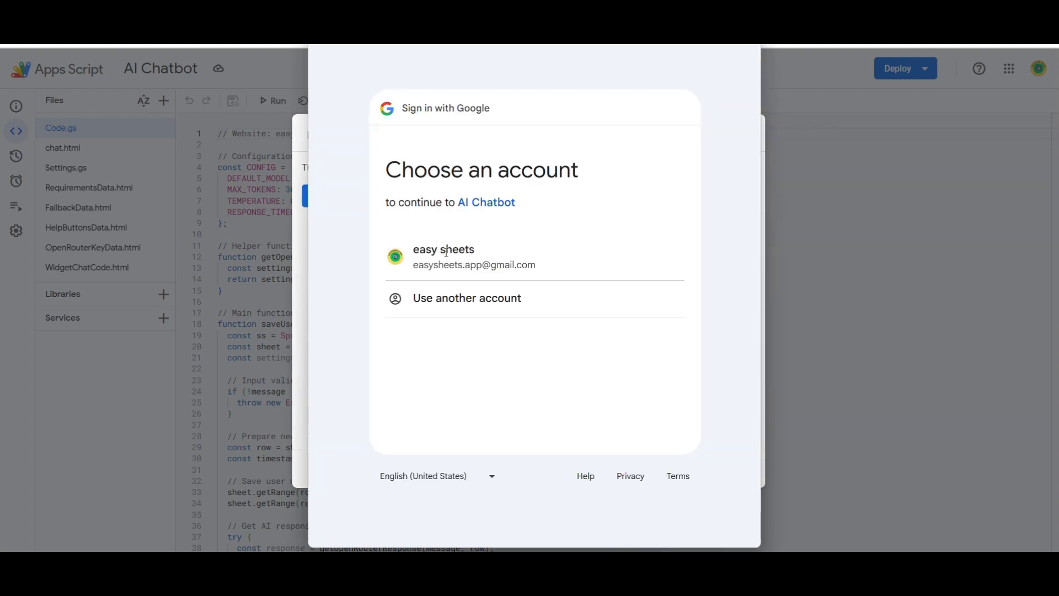
{"action": "left_click", "coordinate": [450, 254]}
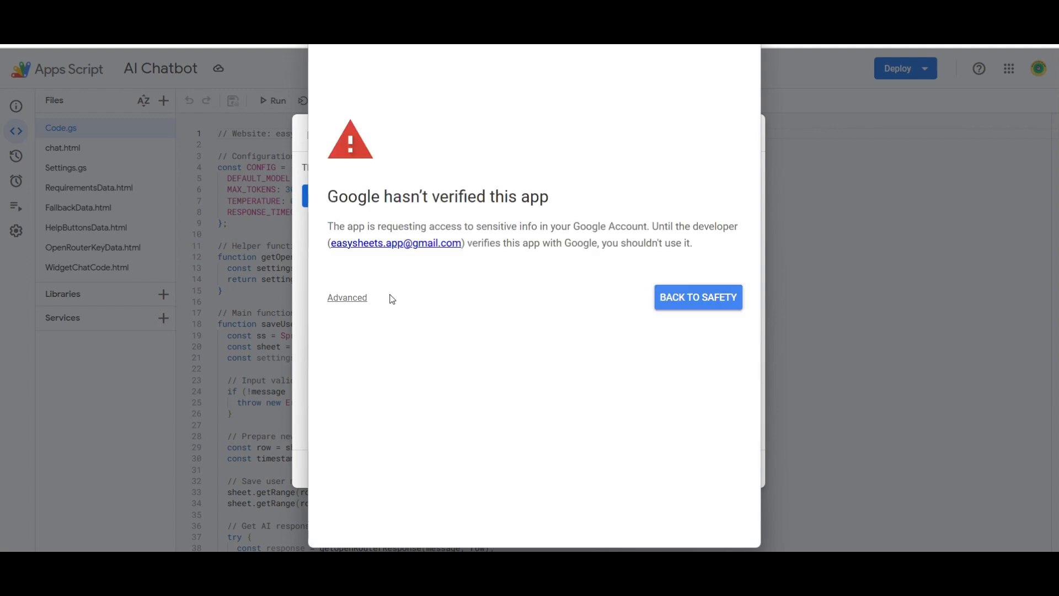
{"action": "left_click", "coordinate": [346, 298]}
{"action": "left_click", "coordinate": [381, 397]}
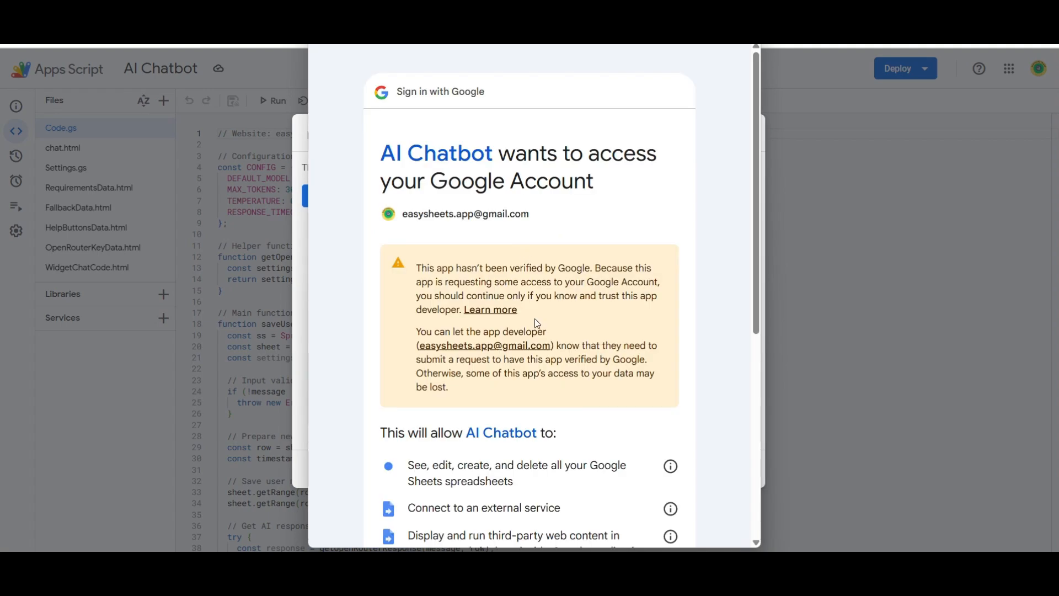
{"action": "scroll", "coordinate": [537, 322], "scroll_direction": "down", "scroll_amount": 6}
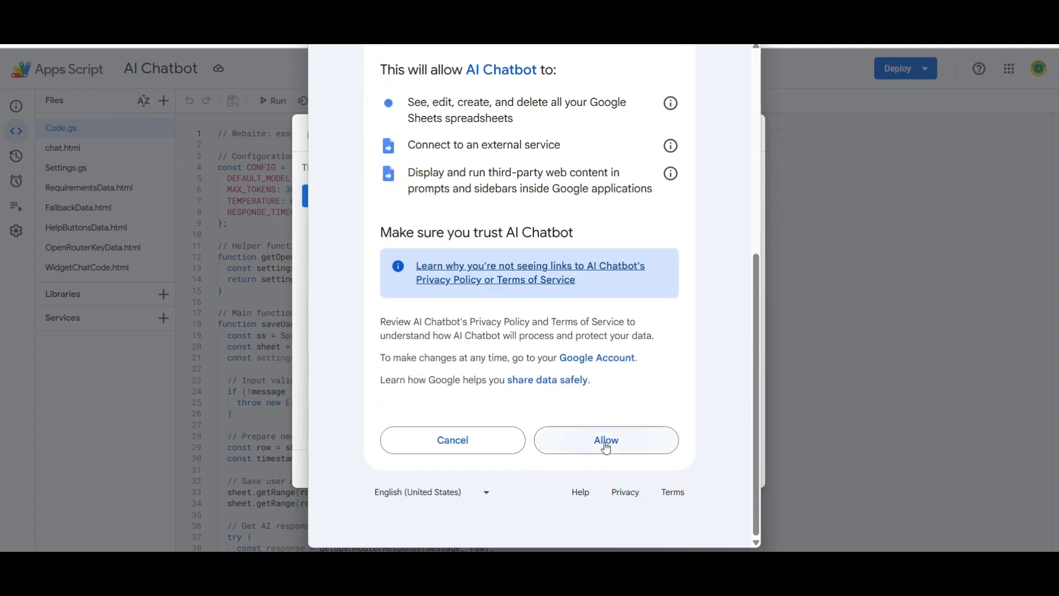
{"action": "left_click", "coordinate": [606, 446]}
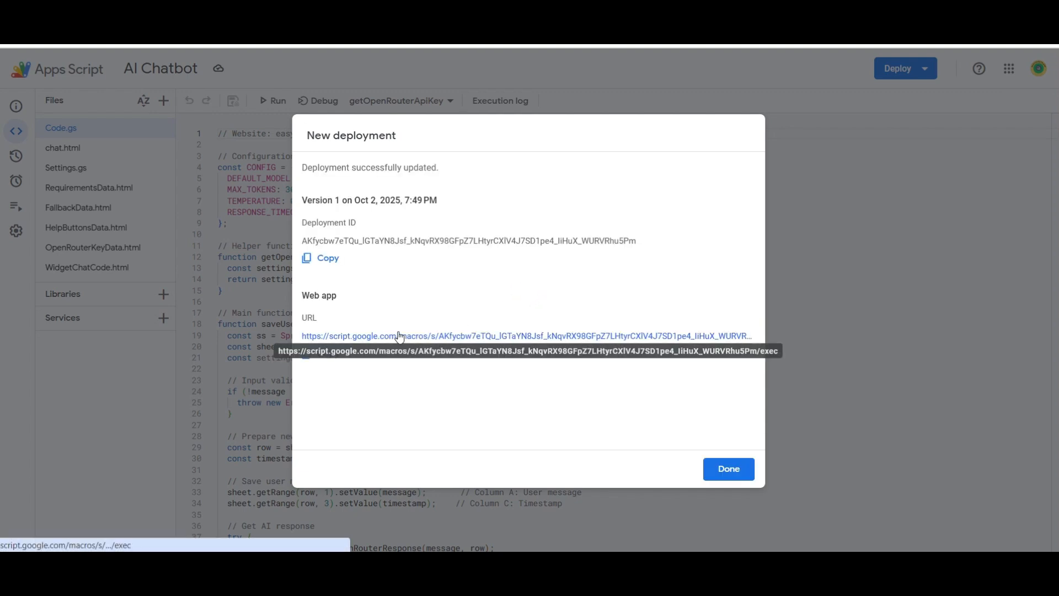
- Open the deployed web app's URL, dismiss the Apps Script notice and open the customer support chat
{"action": "left_click", "coordinate": [400, 336]}
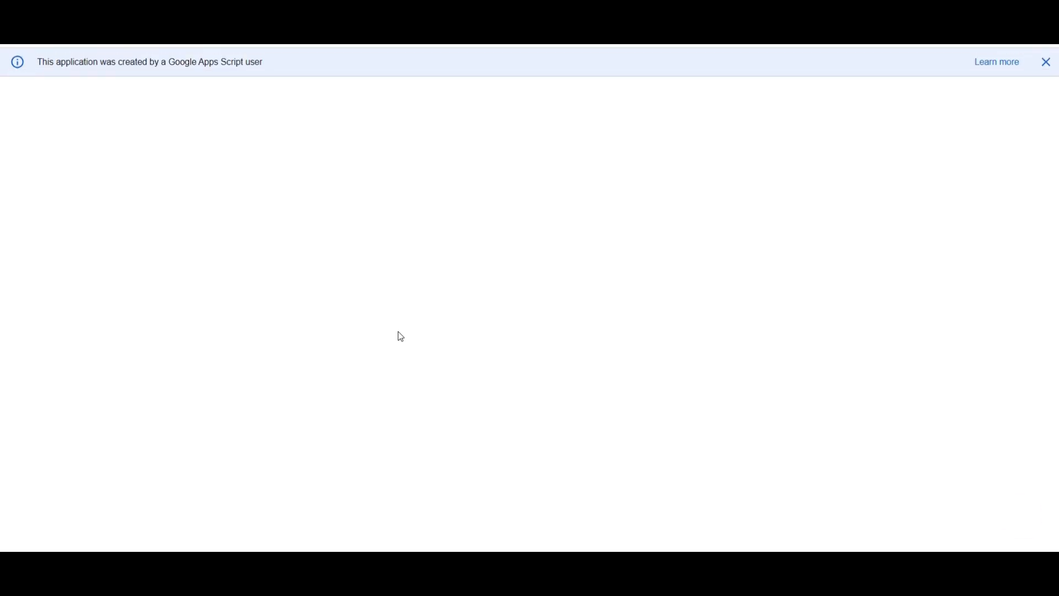
{"action": "left_click", "coordinate": [1046, 62]}
{"action": "left_click", "coordinate": [1024, 519]}
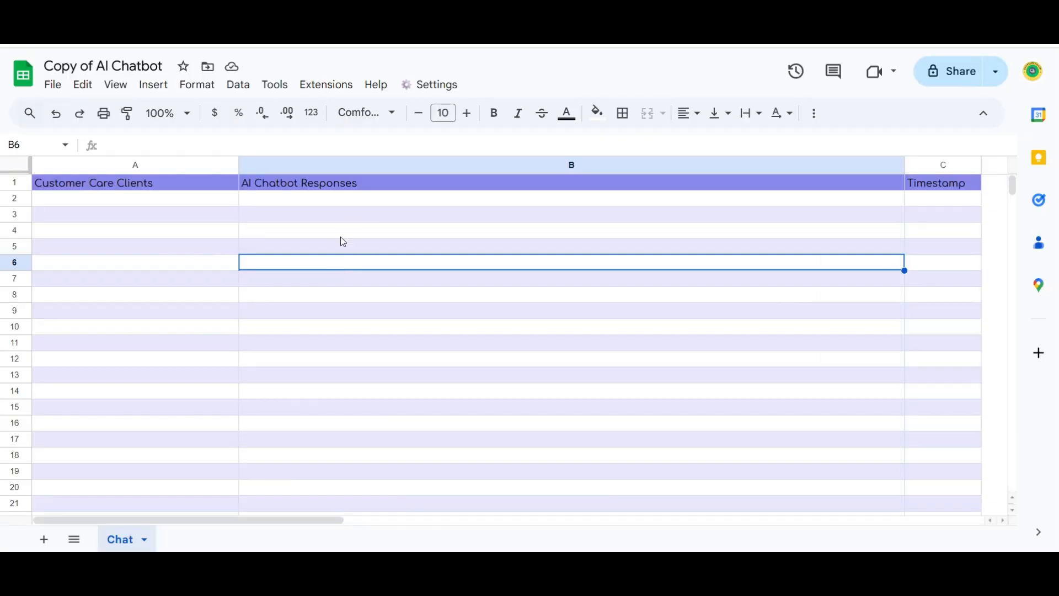
- Return to the spreadsheet, add a help button with the text "Contact us" and close the help buttons manager
{"action": "left_click", "coordinate": [431, 84]}
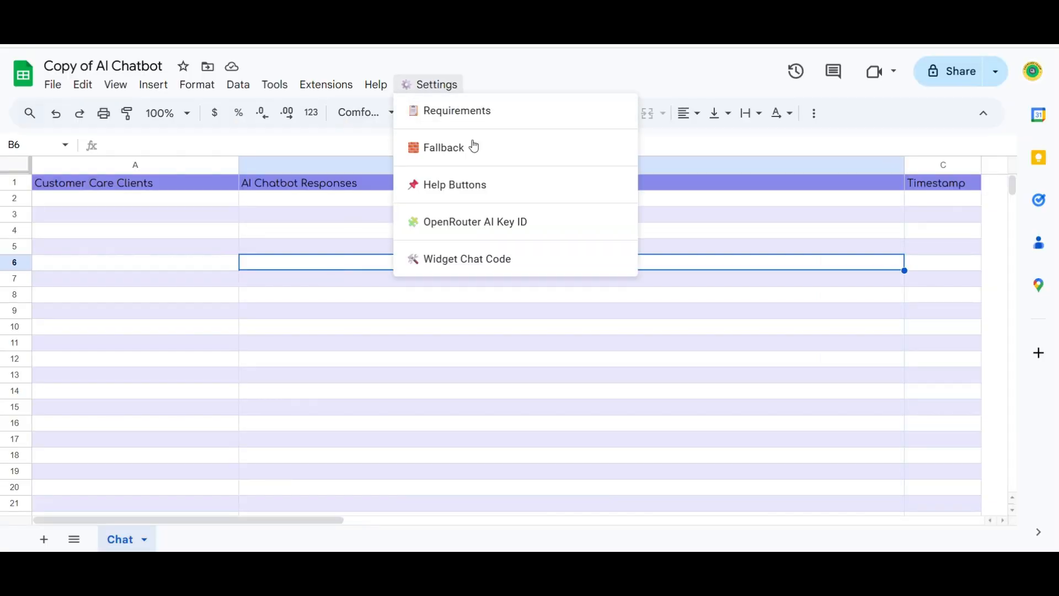
{"action": "left_click", "coordinate": [461, 186]}
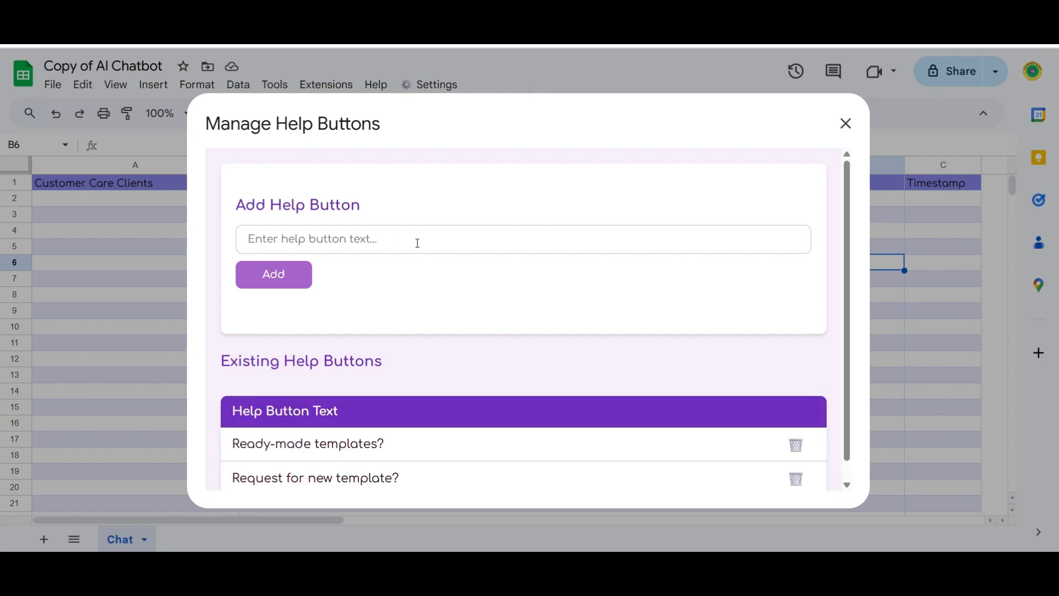
{"action": "scroll", "coordinate": [483, 211], "scroll_direction": "down", "scroll_amount": 1}
{"action": "left_click", "coordinate": [394, 226]}
{"action": "type", "text": "C"}
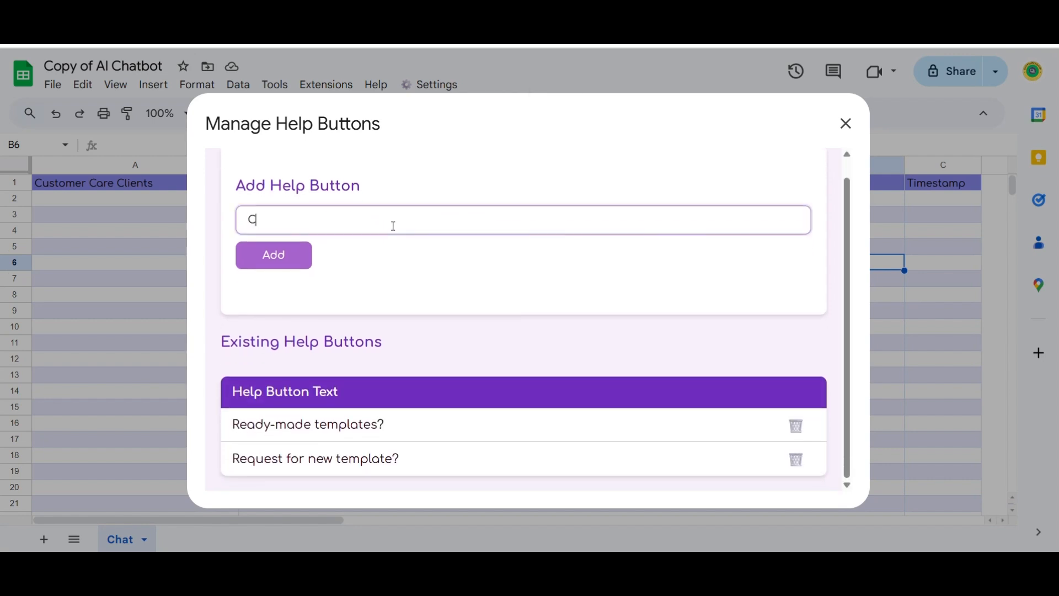
{"action": "type", "text": "ontact us"}
{"action": "left_click", "coordinate": [273, 258]}
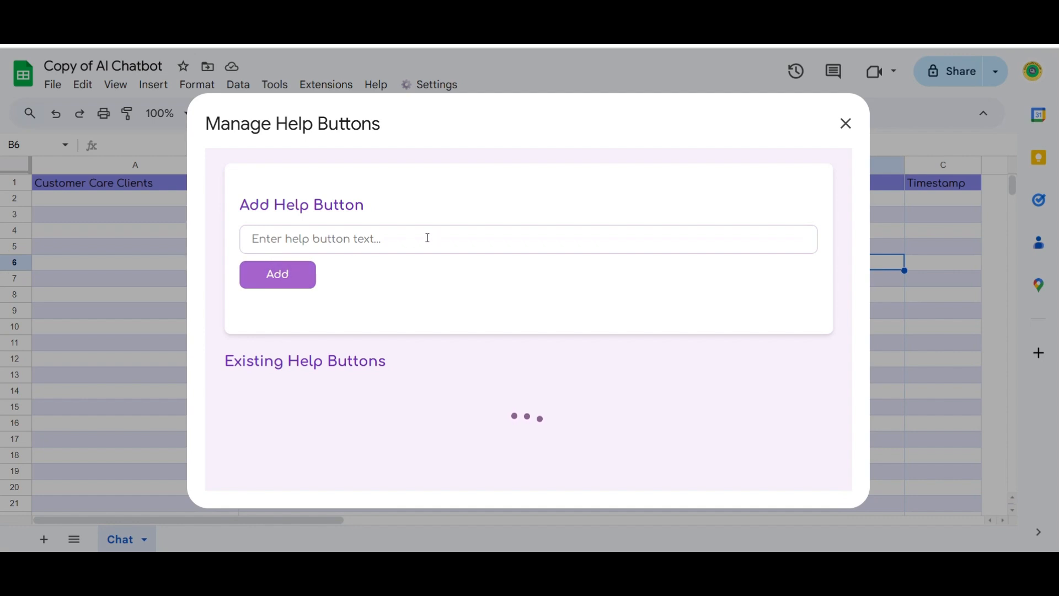
{"action": "scroll", "coordinate": [479, 391], "scroll_direction": "down", "scroll_amount": 1}
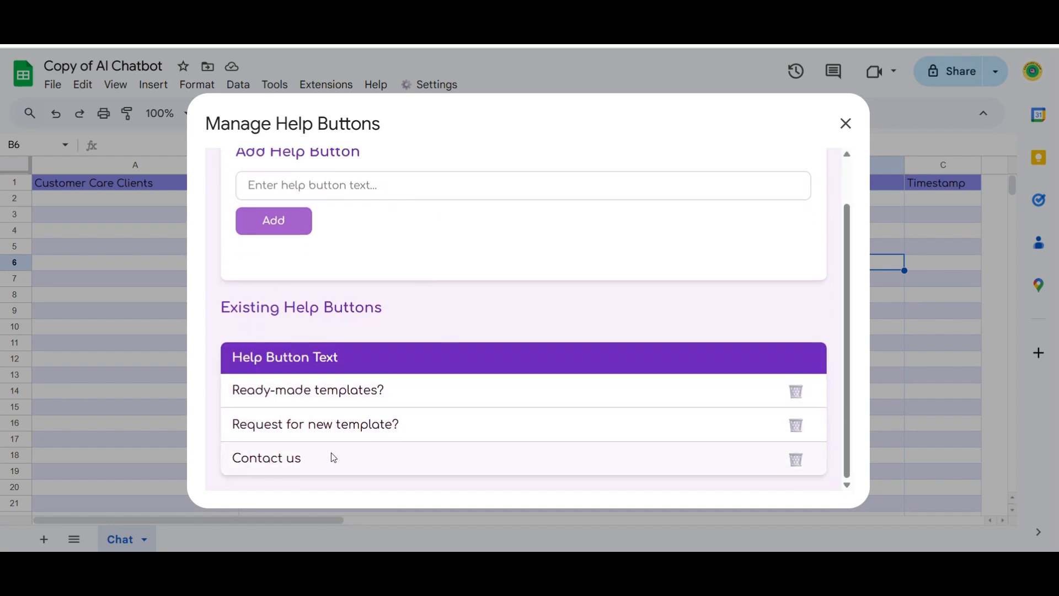
{"action": "left_click", "coordinate": [845, 123]}
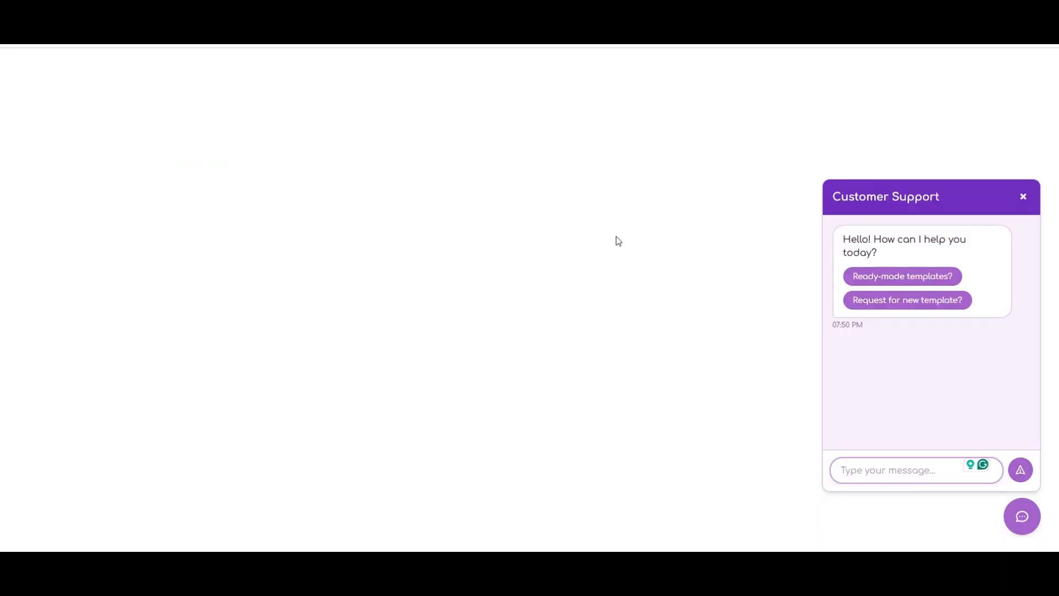
- Reload the deployed web app, dismiss the Apps Script notice and open the customer support chat to check its help buttons
{"action": "key", "text": "F5"}
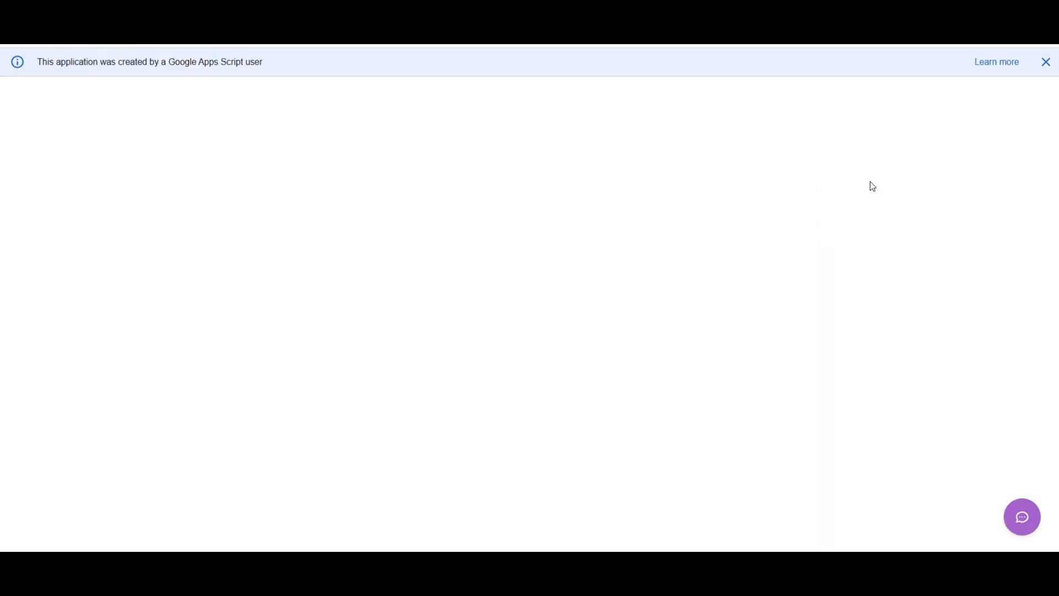
{"action": "left_click", "coordinate": [1045, 62]}
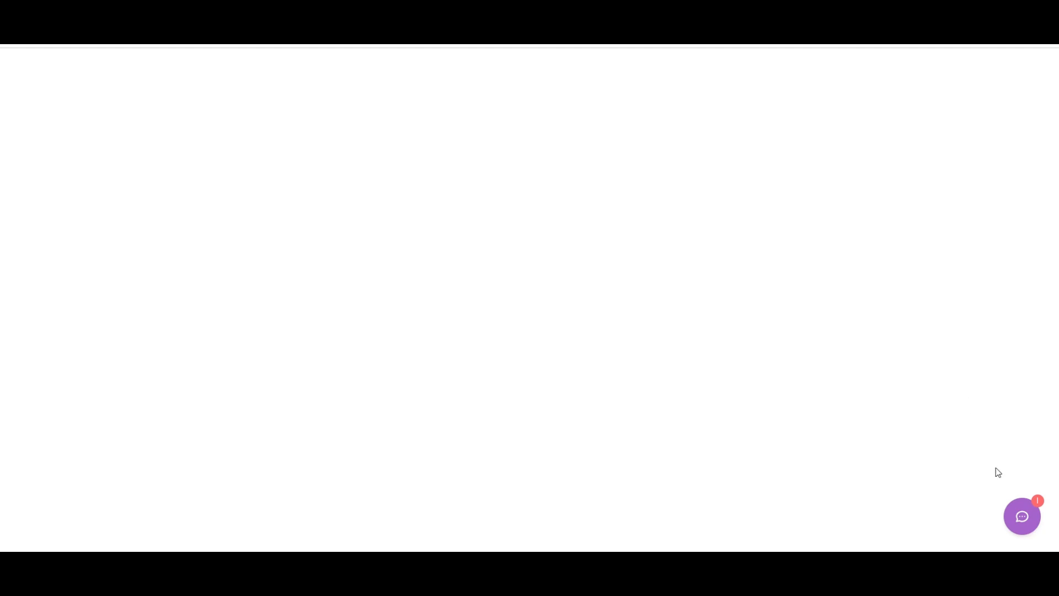
{"action": "left_click", "coordinate": [1022, 518]}
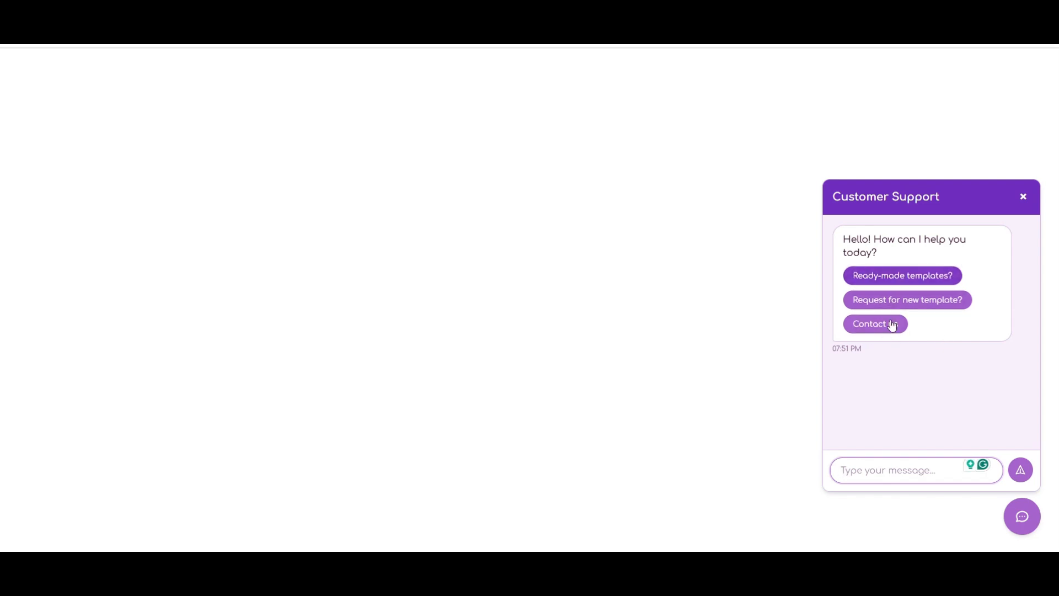
{"action": "left_click", "coordinate": [900, 472]}
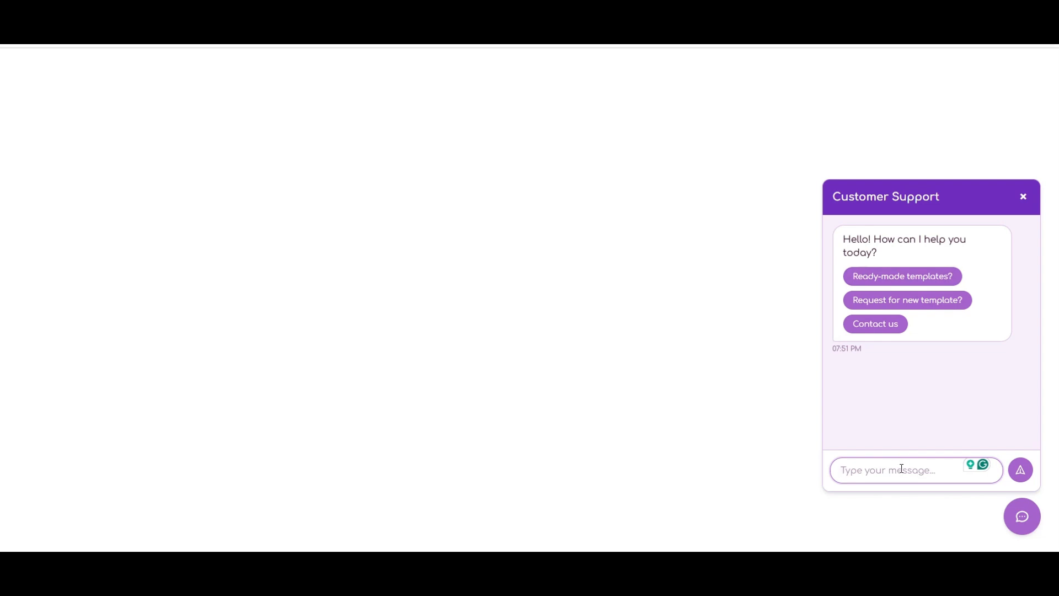
{"action": "left_click", "coordinate": [910, 276]}
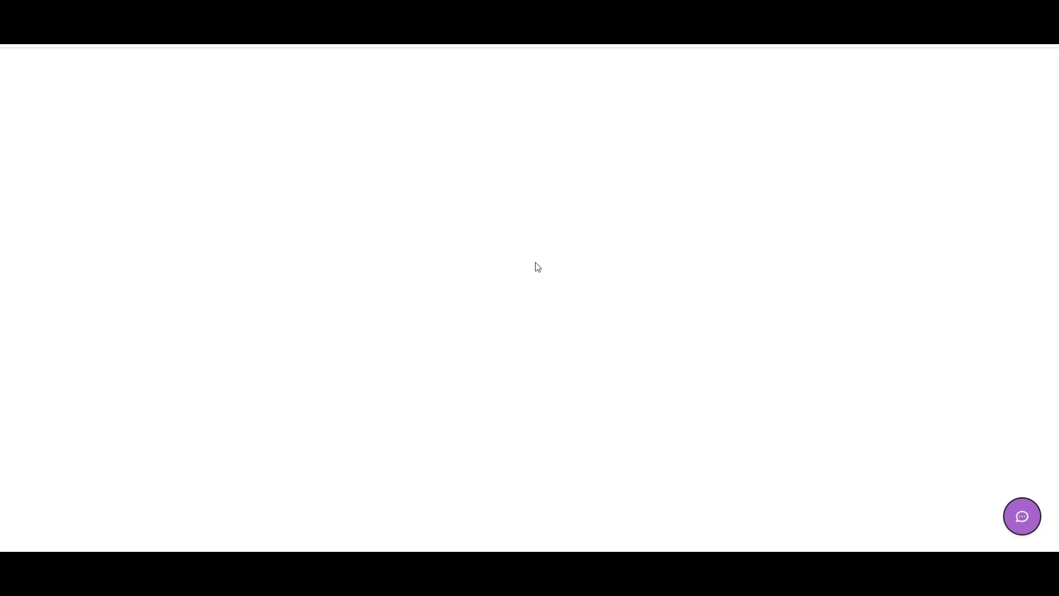
- Open the customer support chat again and send the question "What is the Price for new template in google sheets?"
{"action": "left_click", "coordinate": [1046, 62]}
{"action": "left_click", "coordinate": [1022, 516]}
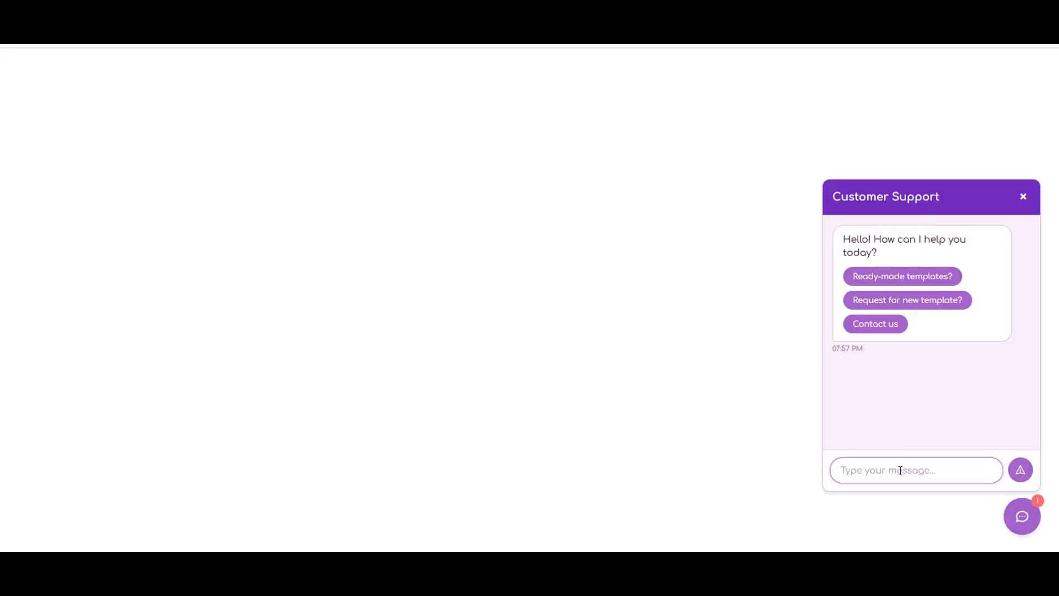
{"action": "type", "text": "What is "}
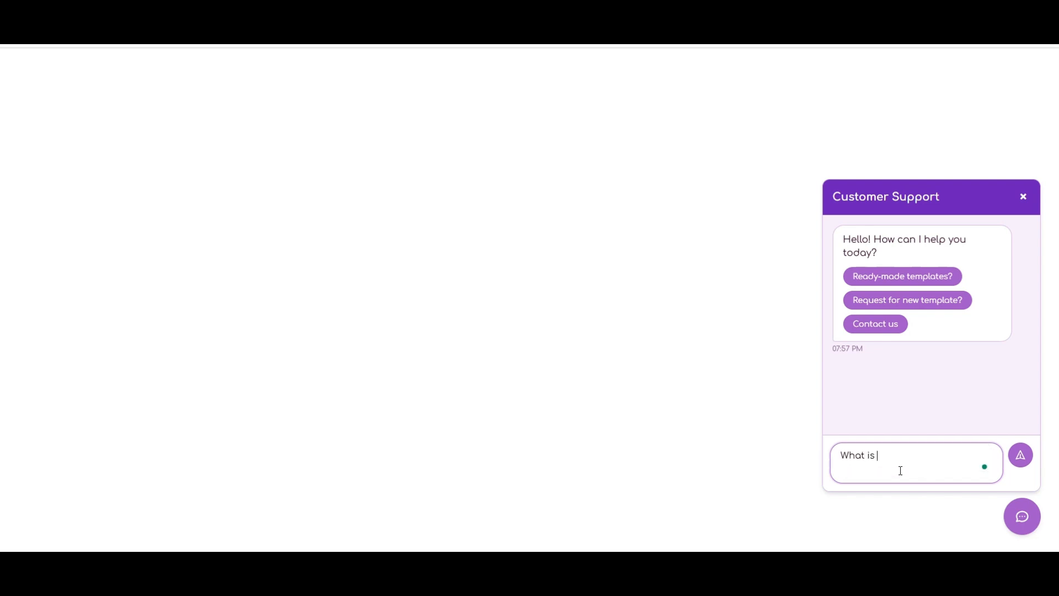
{"action": "type", "text": "the Price for new template in google sheets?"}
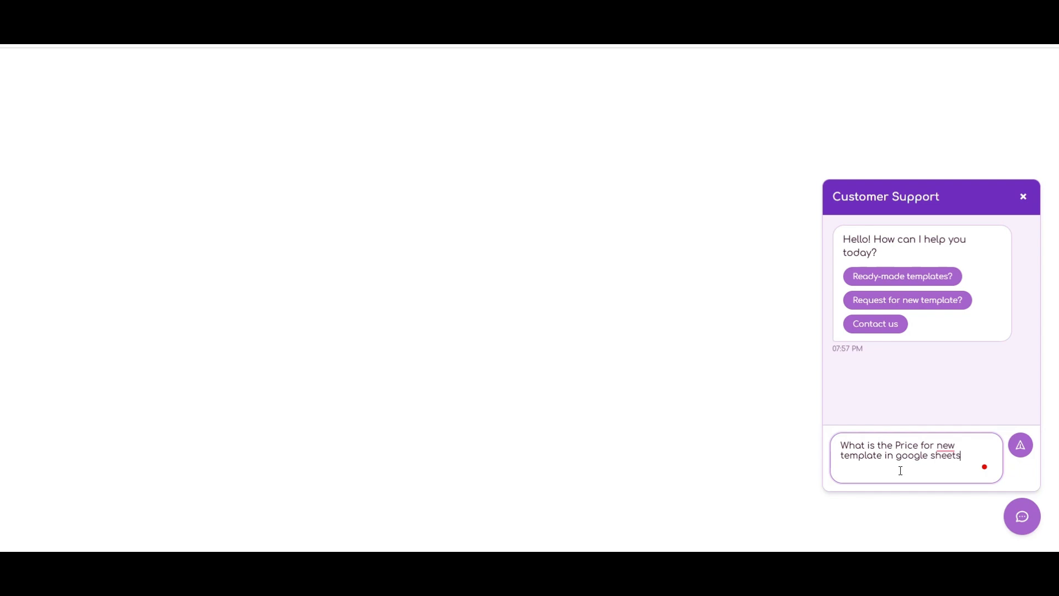
{"action": "key", "text": "Return"}
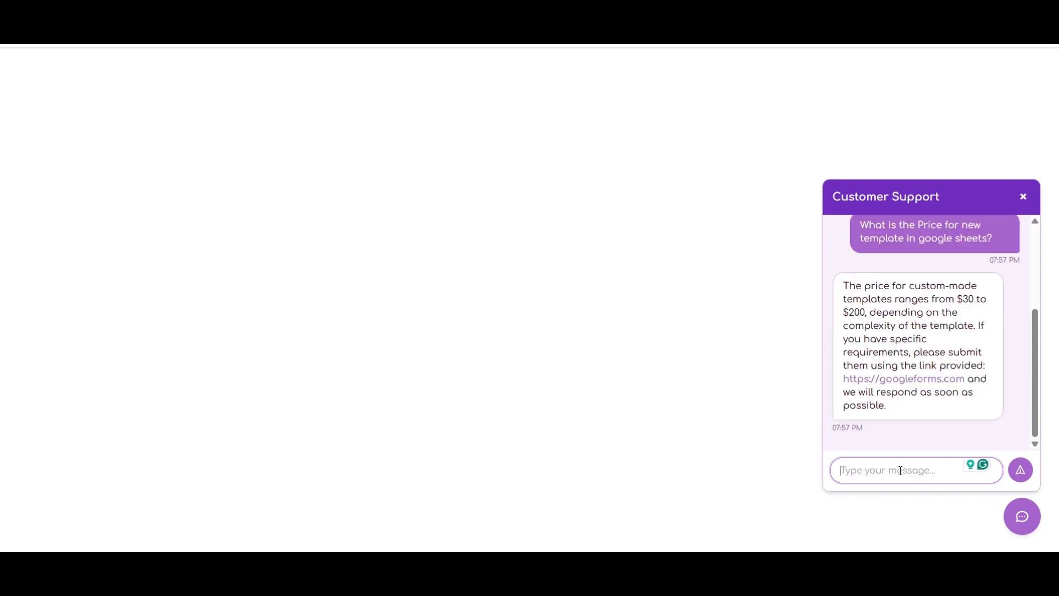
- Send the follow-up question "Do you have any free?" in the customer support chat
{"action": "type", "text": "Do "}
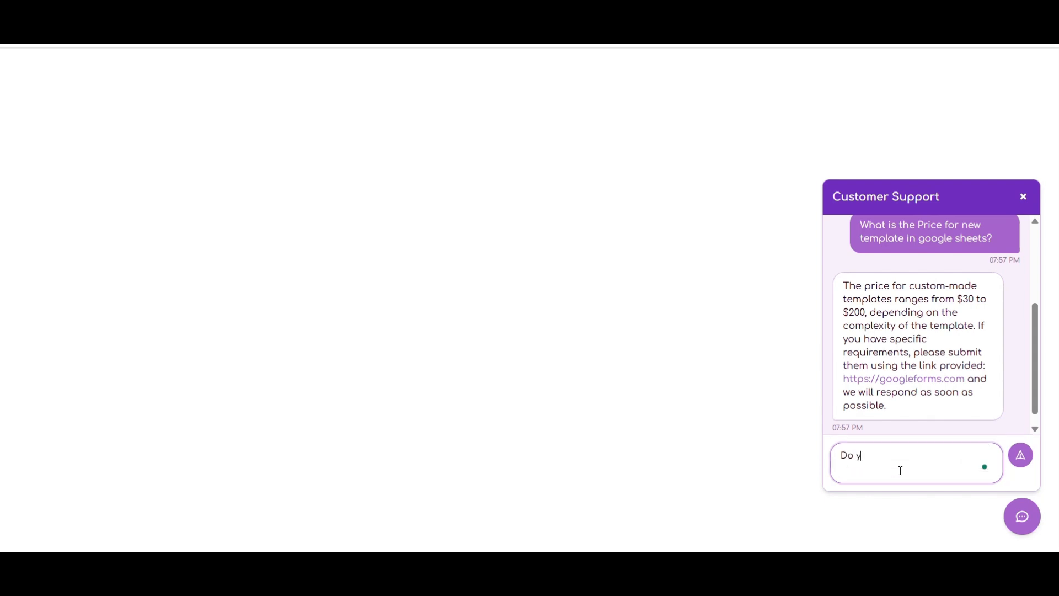
{"action": "type", "text": "you have any free?"}
{"action": "key", "text": "Return"}
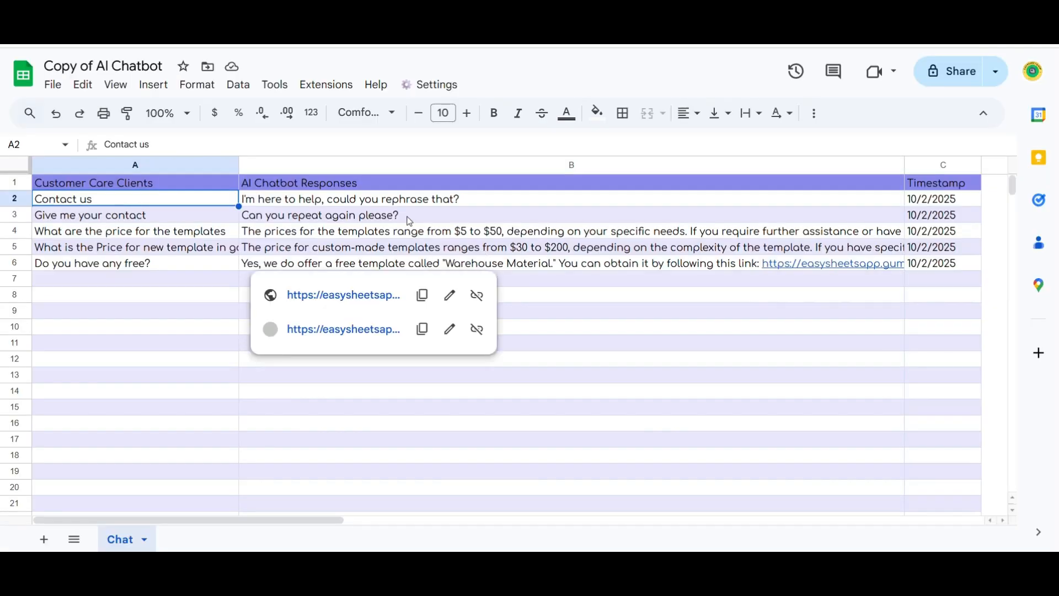
- Return to the spreadsheet and review the logged client questions, chatbot responses and timestamps on the Chat sheet
{"action": "left_click", "coordinate": [417, 222]}
{"action": "left_click_drag", "start_coordinate": [320, 519], "coordinate": [218, 521]}
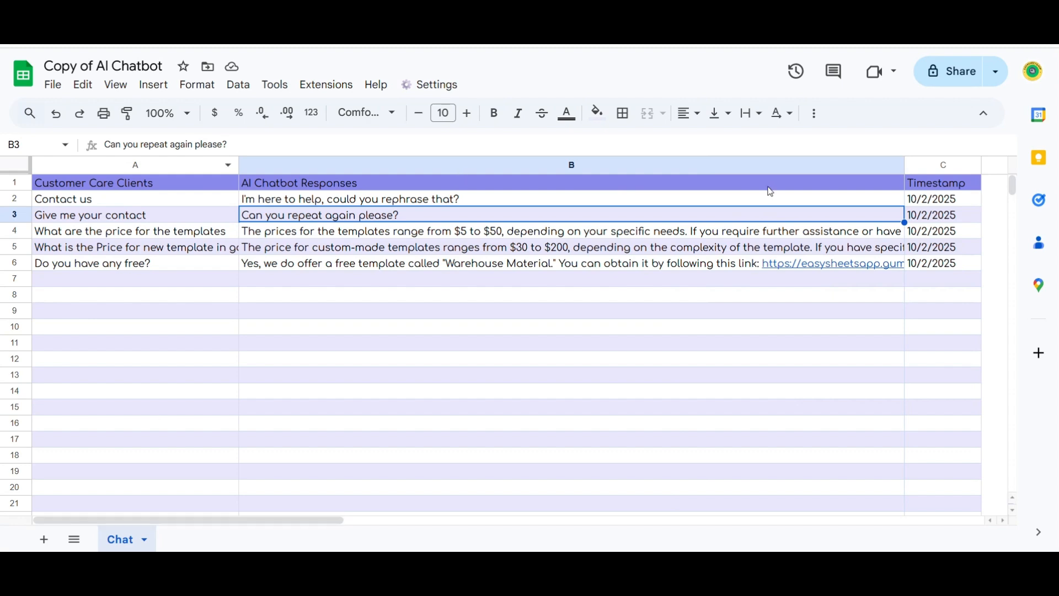
{"action": "left_click", "coordinate": [165, 200]}
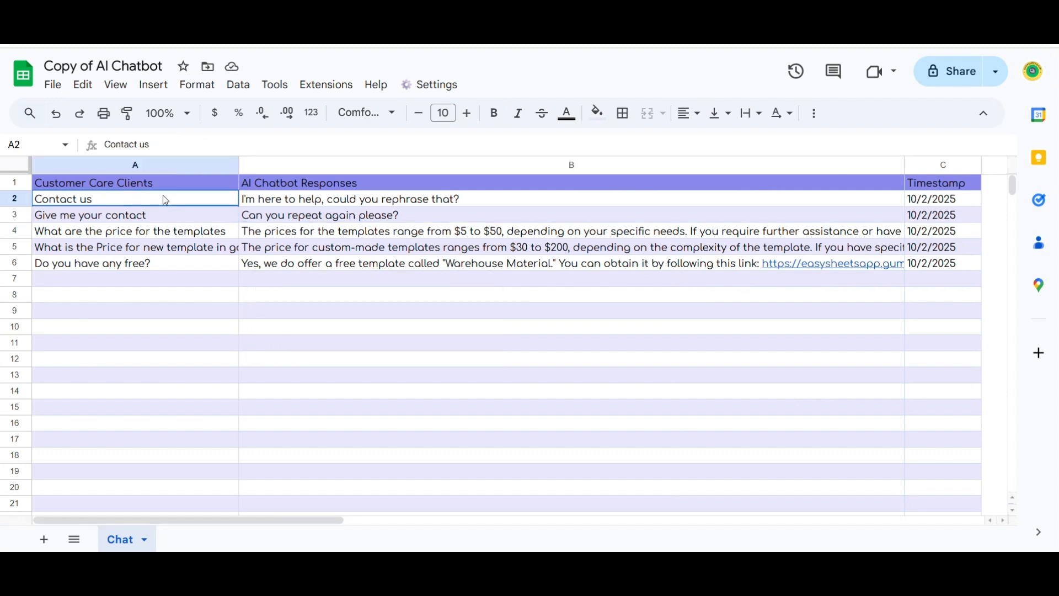